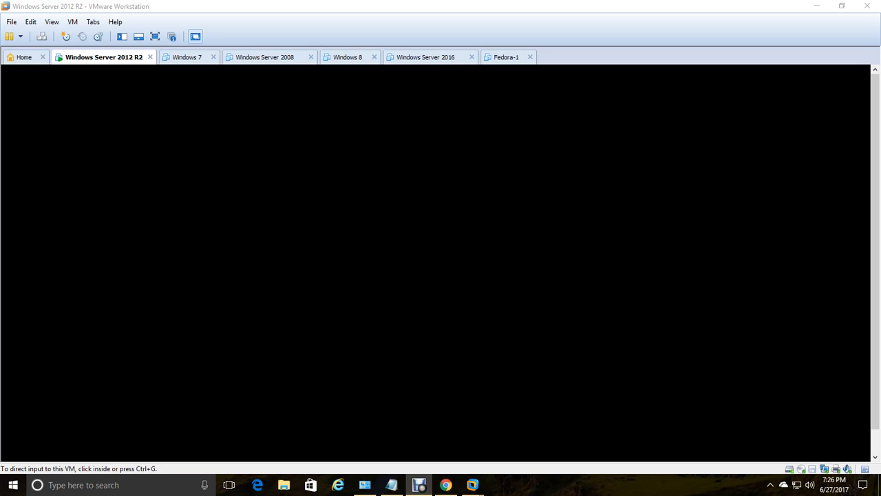
- Wait for the Windows Server 2012 R2 VM to boot to its lock screen
drag(876, 170, 876, 194)
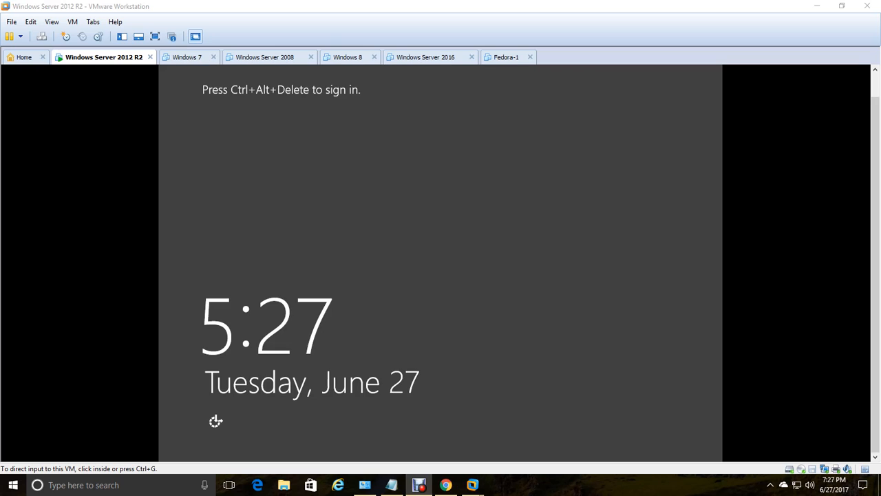
- Capture input in the VM and send Ctrl+Alt+Delete to reach the Administrator sign-in screen
click(477, 243)
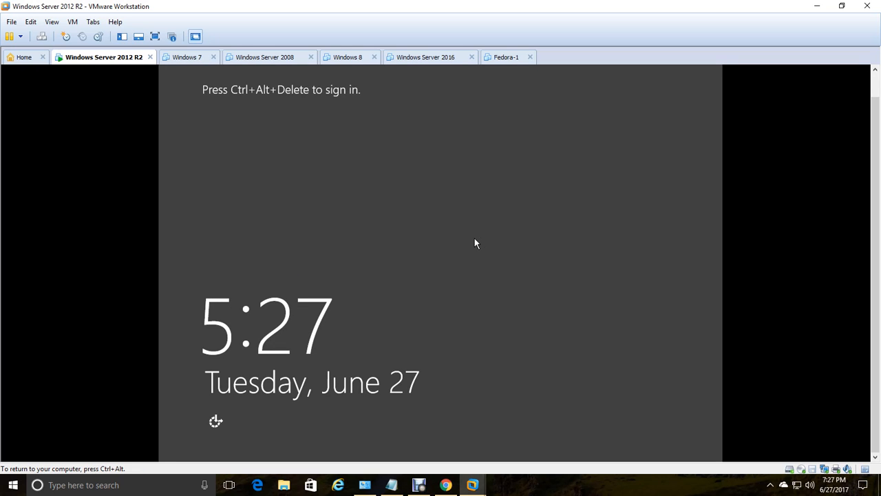
key(ctrl+alt+Insert)
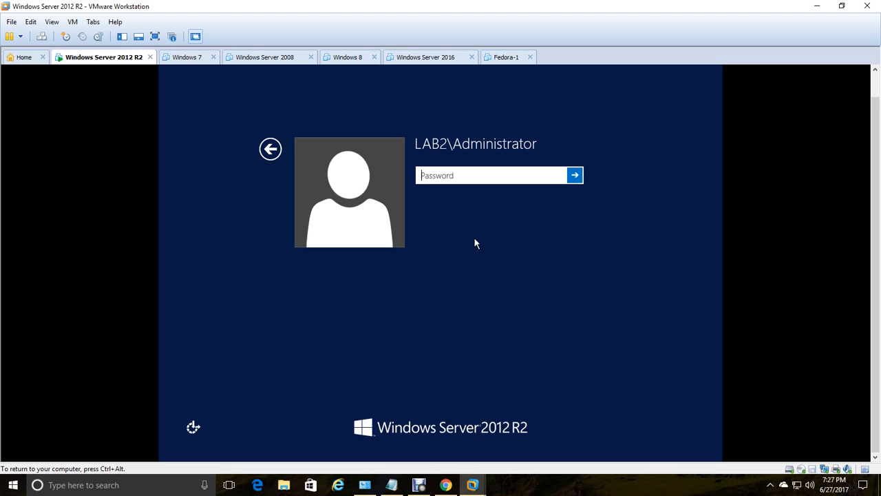
- Sign in as Administrator and replace the expired password, entering and confirming the new password
text(•••••••)
key(Return)
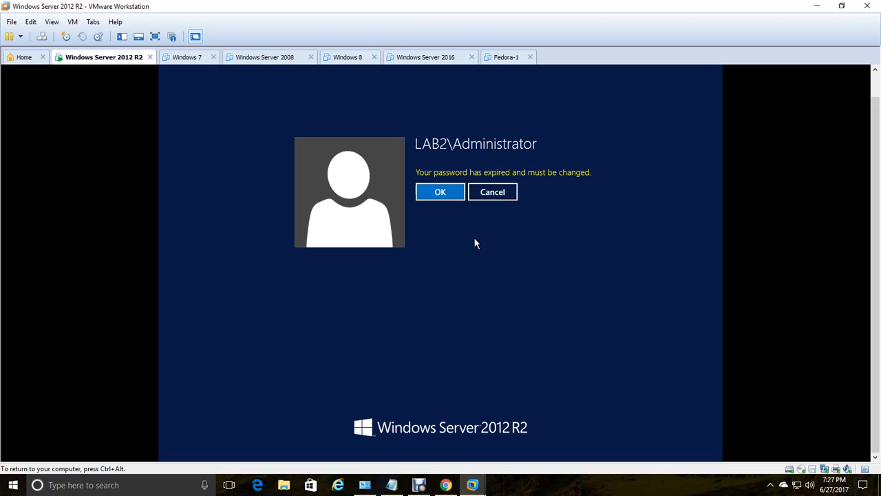
key(Return)
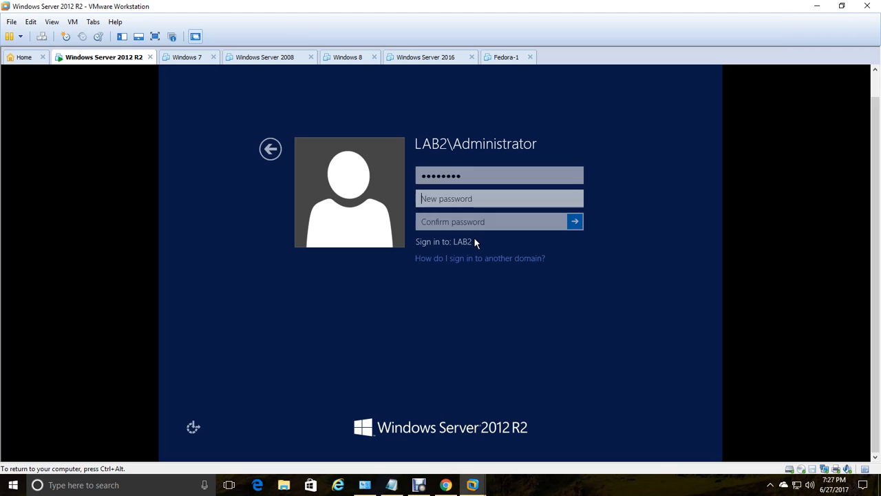
text(Password)
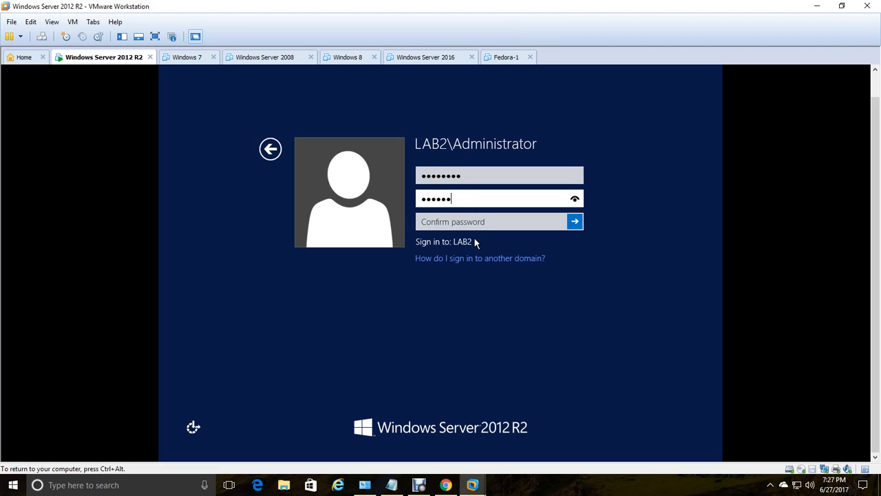
key(Tab)
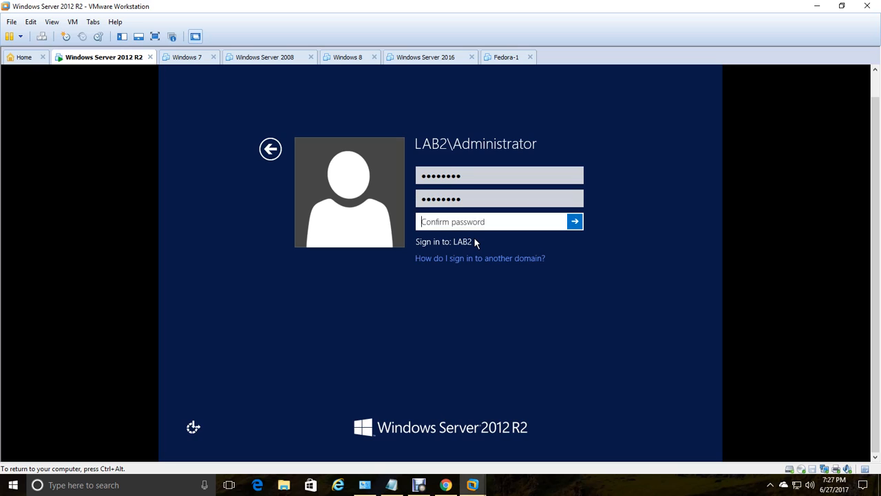
text(Password)
key(Return)
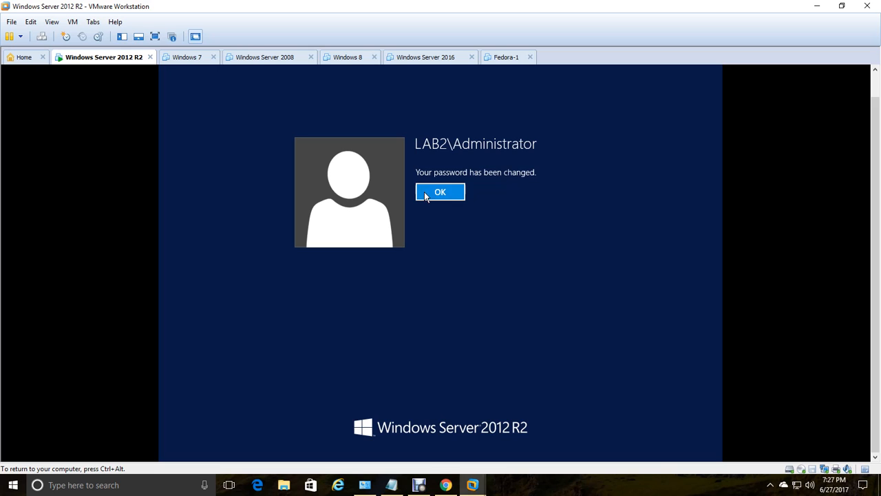
click(425, 192)
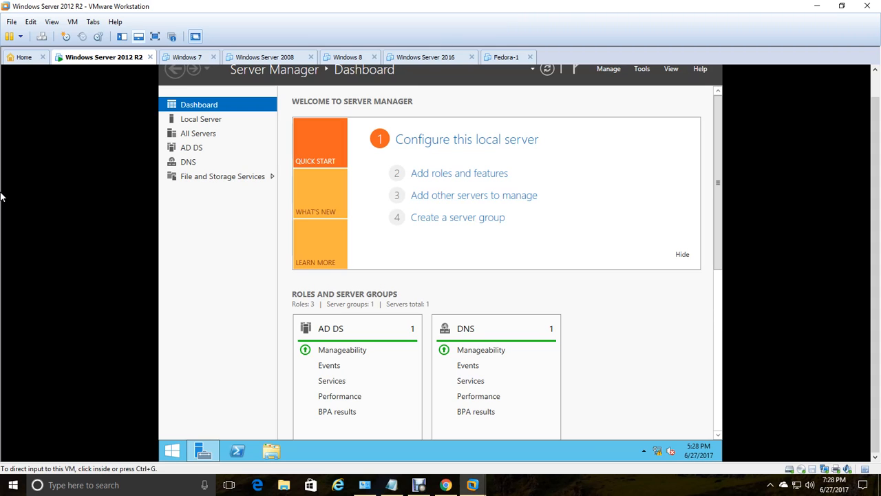
- Show the AD DS page listing LABDC-1 and switch the VM to full screen
click(195, 151)
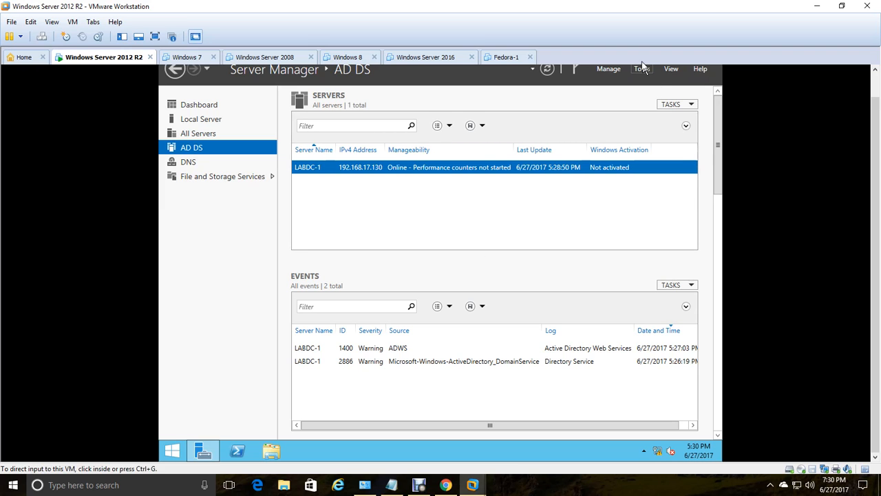
drag(878, 142, 875, 128)
click(155, 36)
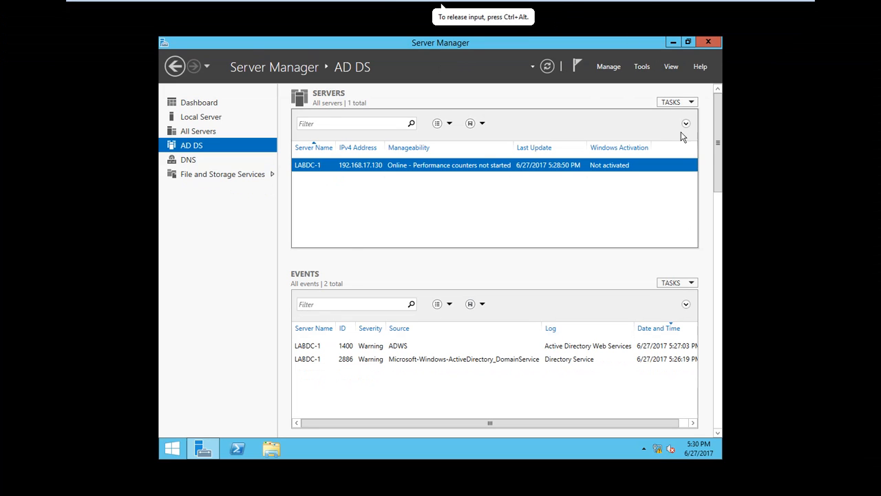
- Launch Windows PowerShell ISE by searching 'Powershell' from Start, then minimize it
click(172, 451)
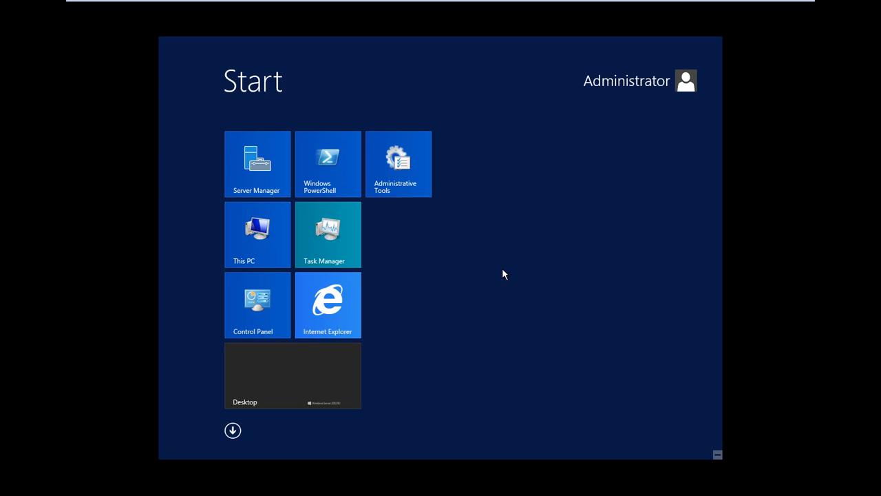
text(Powershell)
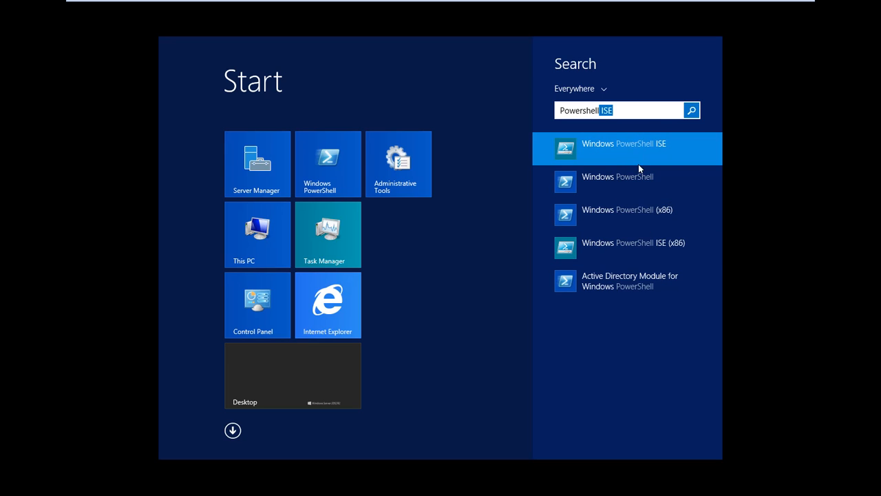
key(Return)
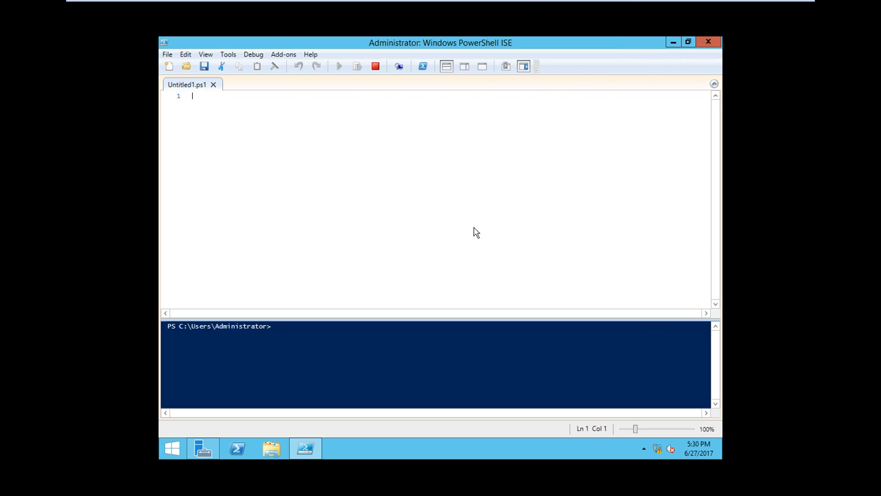
click(672, 42)
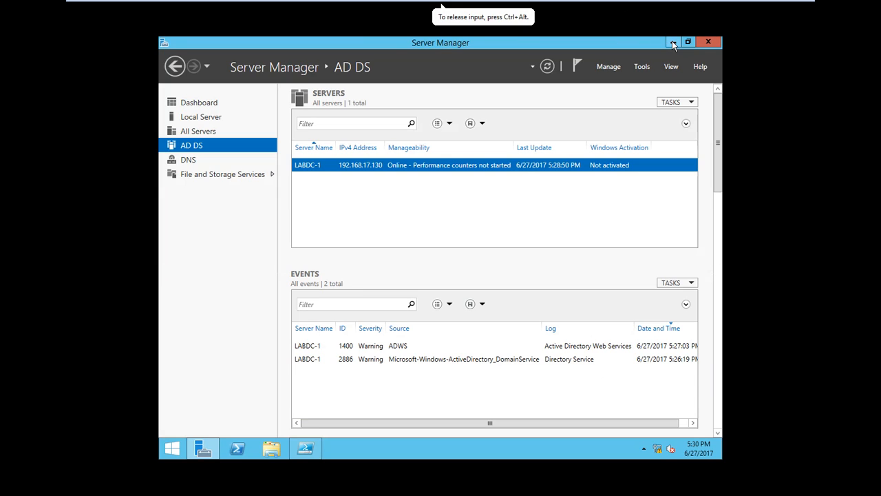
click(646, 67)
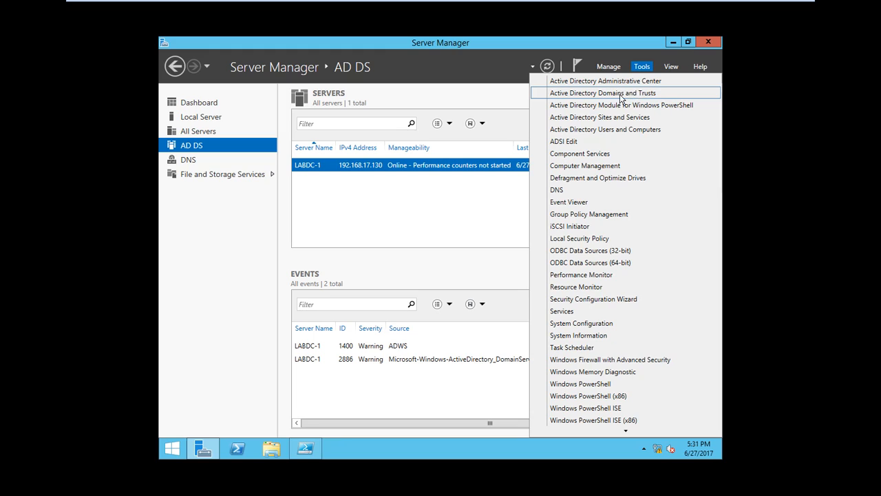
click(635, 99)
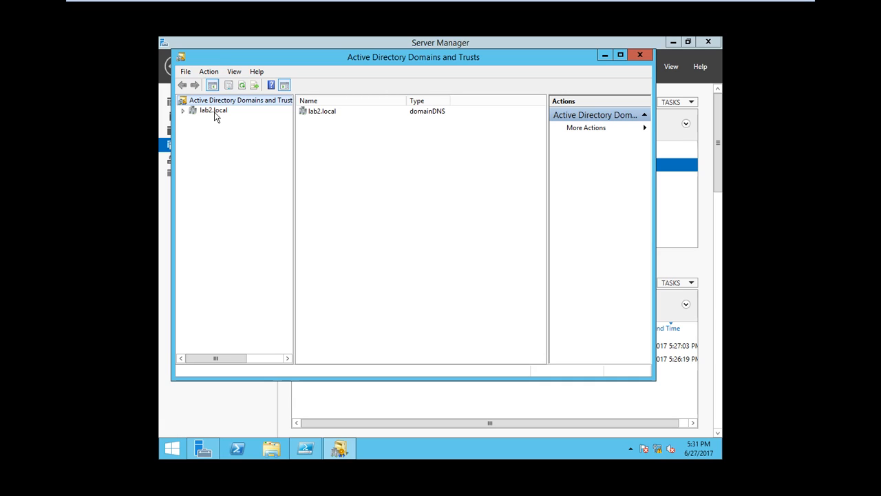
click(183, 111)
click(217, 111)
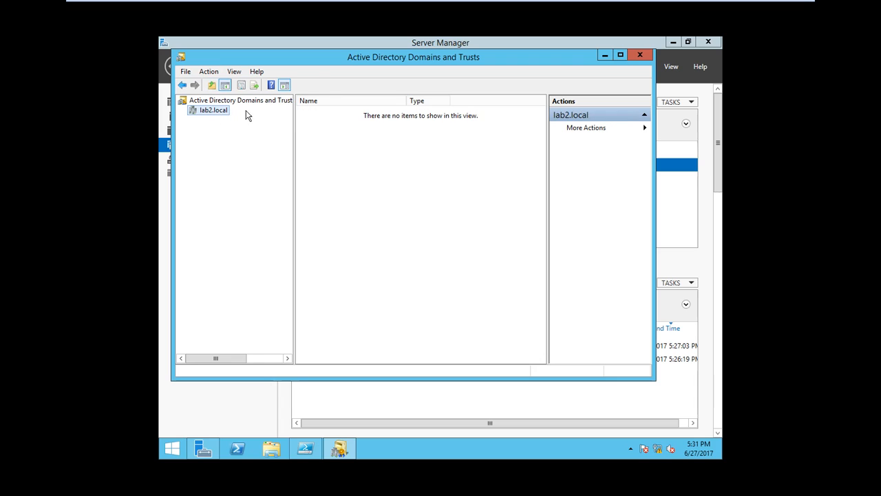
right_click(208, 111)
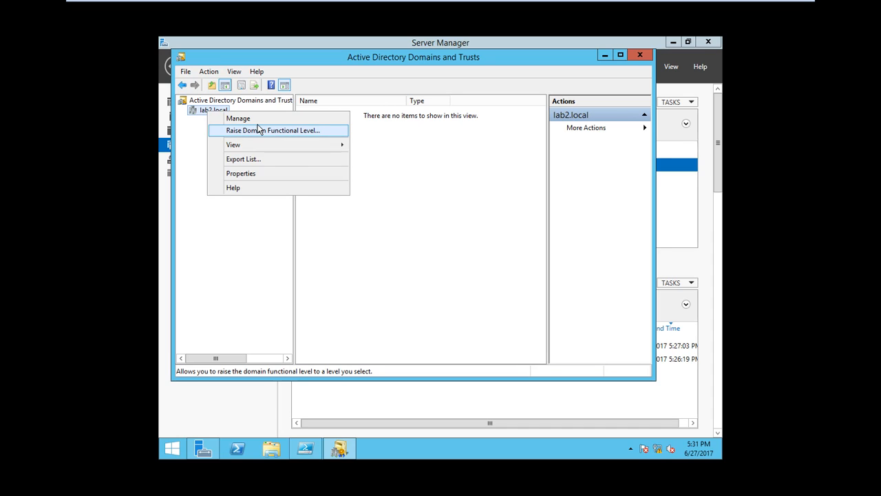
click(253, 174)
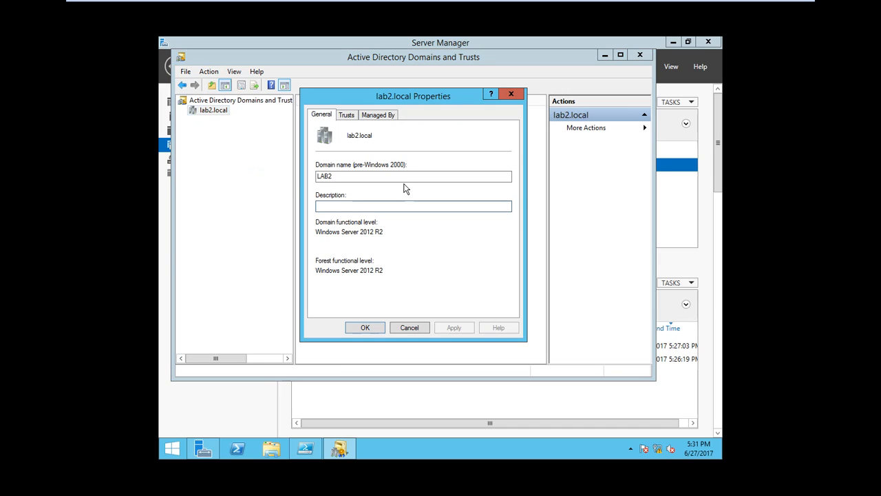
click(349, 116)
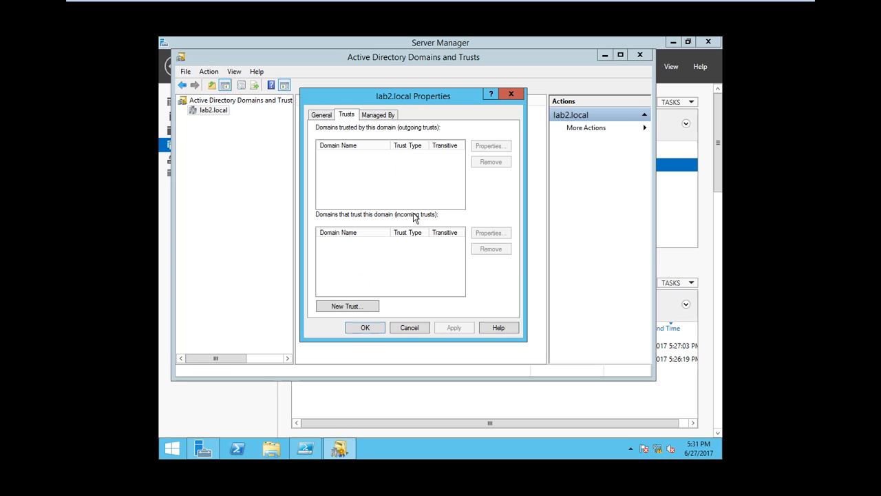
click(383, 116)
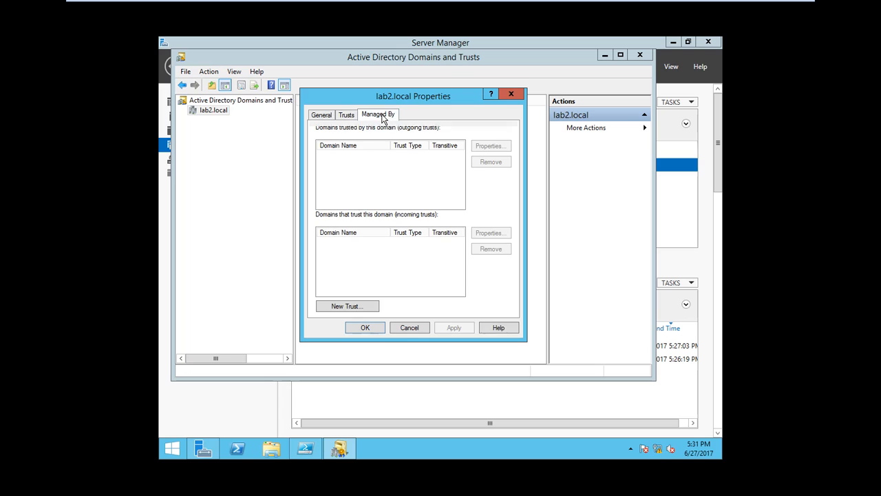
click(370, 333)
click(638, 55)
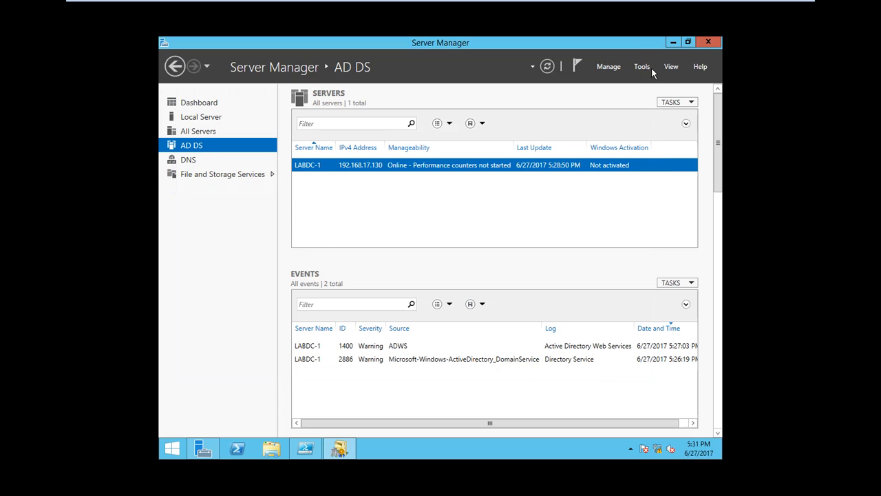
- Open Active Directory Sites and Services and view LABDC-1's NTDS Settings under Default-First-Site-Name
click(643, 67)
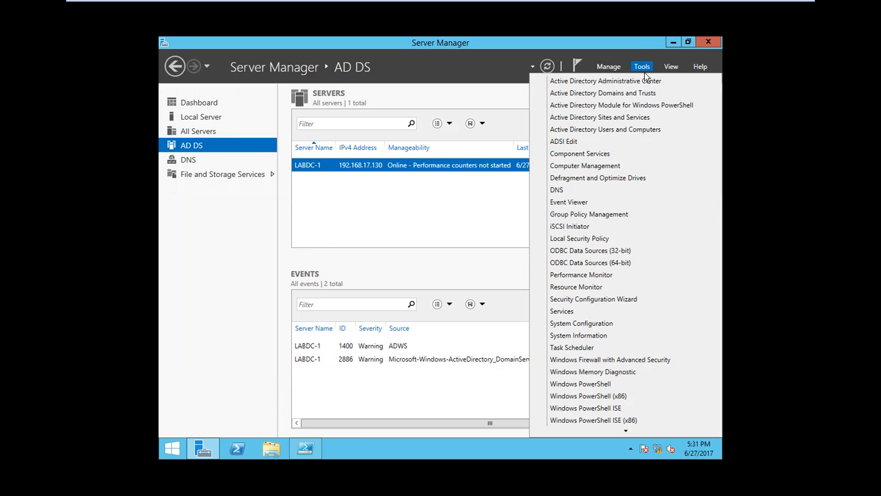
click(623, 119)
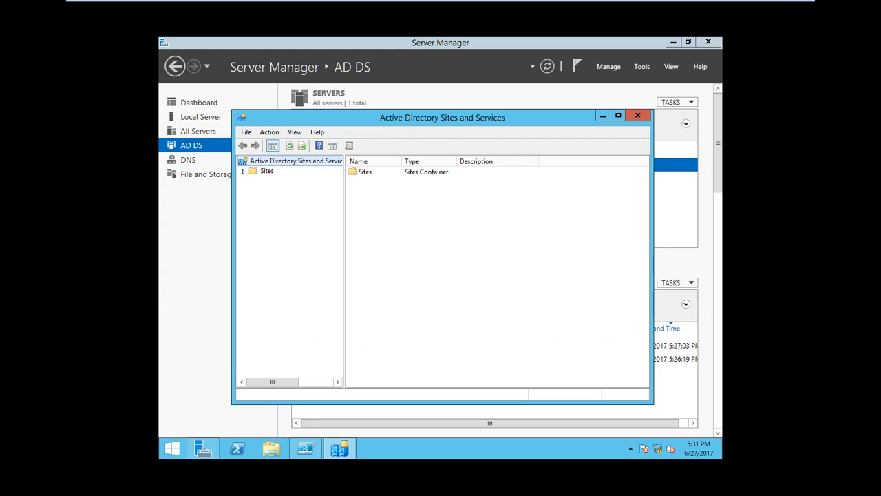
click(244, 172)
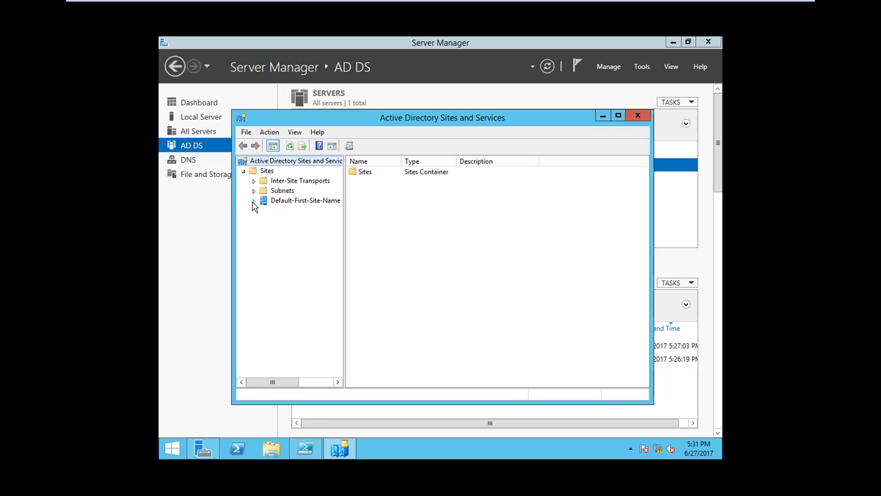
click(254, 201)
click(266, 212)
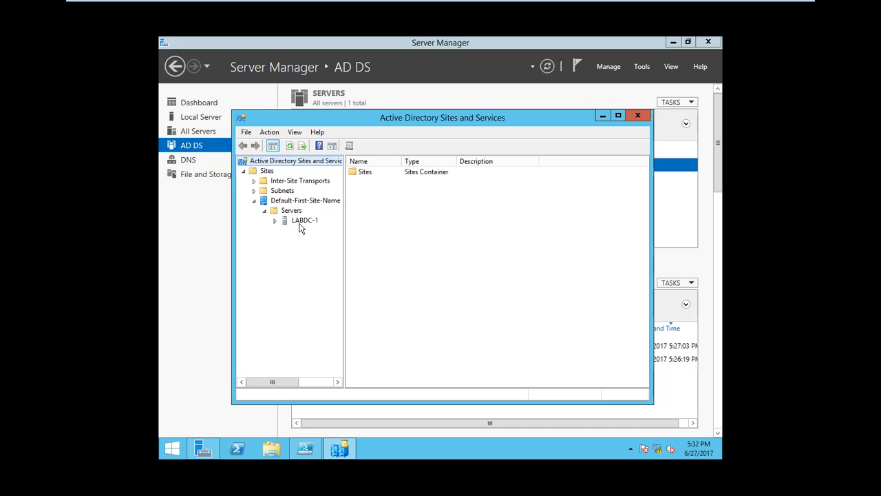
click(254, 191)
click(306, 231)
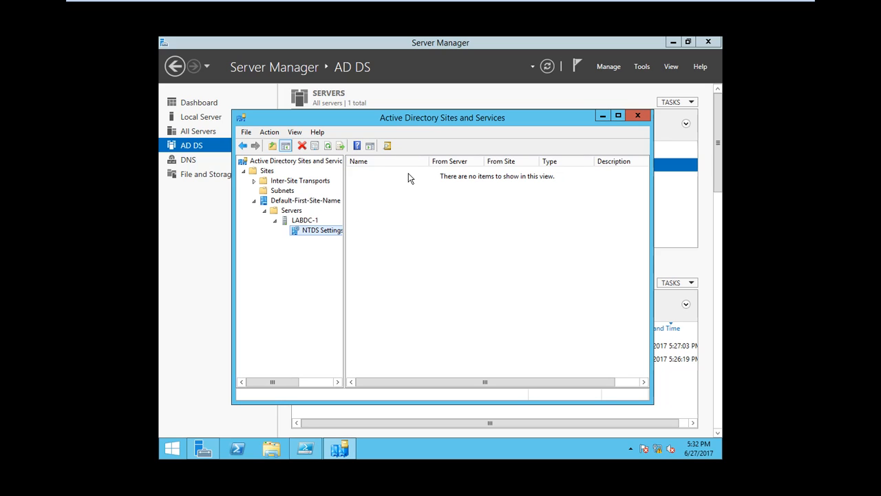
- Close Sites and Services and launch Active Directory Users and Computers from Tools
click(637, 116)
click(642, 67)
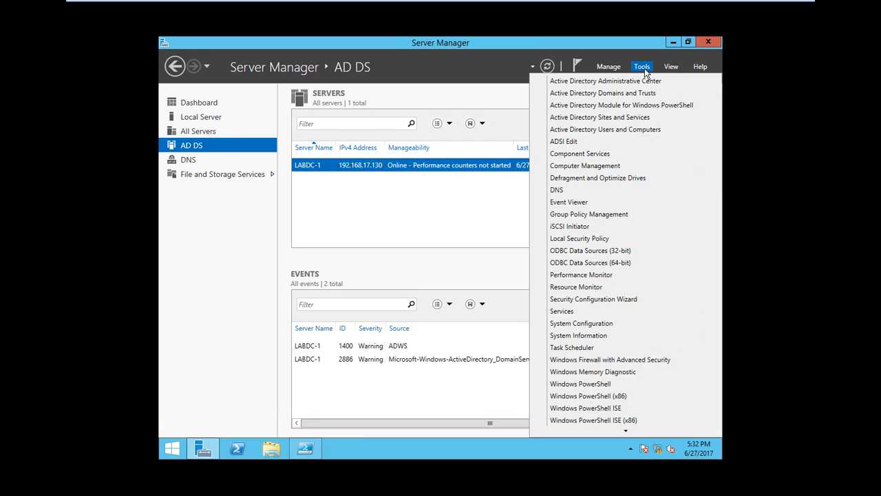
click(609, 132)
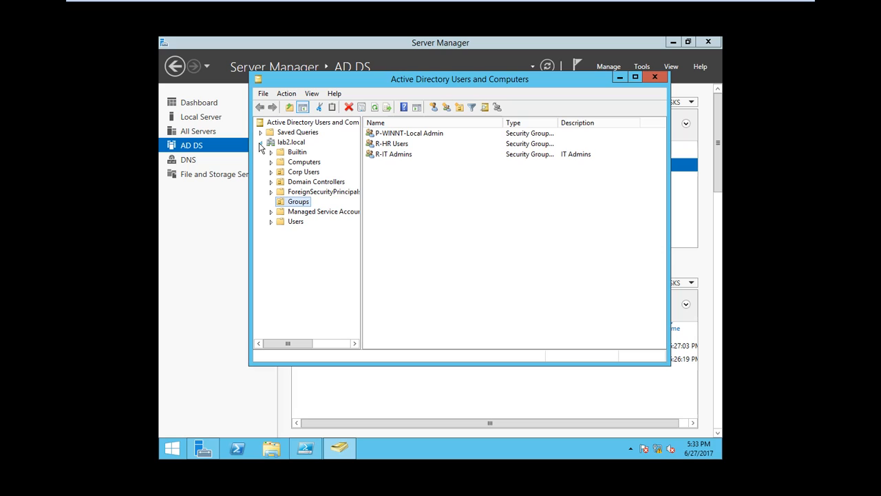
- Browse the Computers (WIN8-VPC) and Domain Controllers (LABDC-1) containers, then select Users
click(271, 162)
click(305, 162)
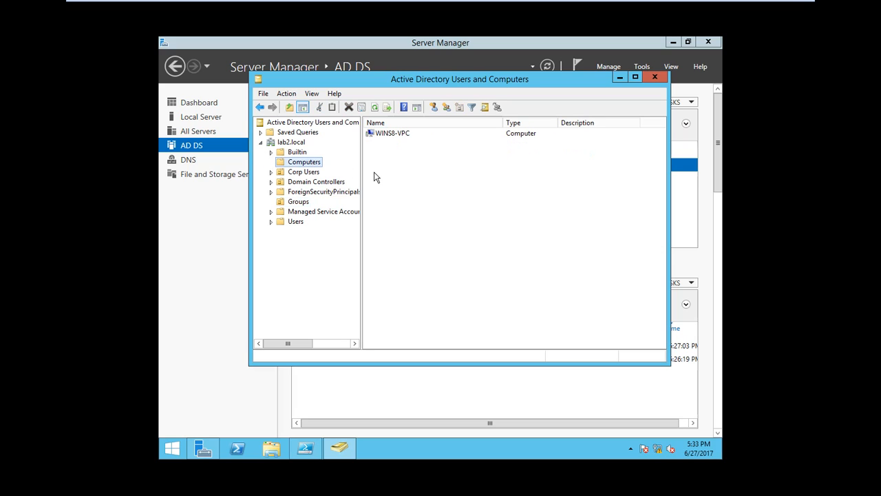
click(402, 137)
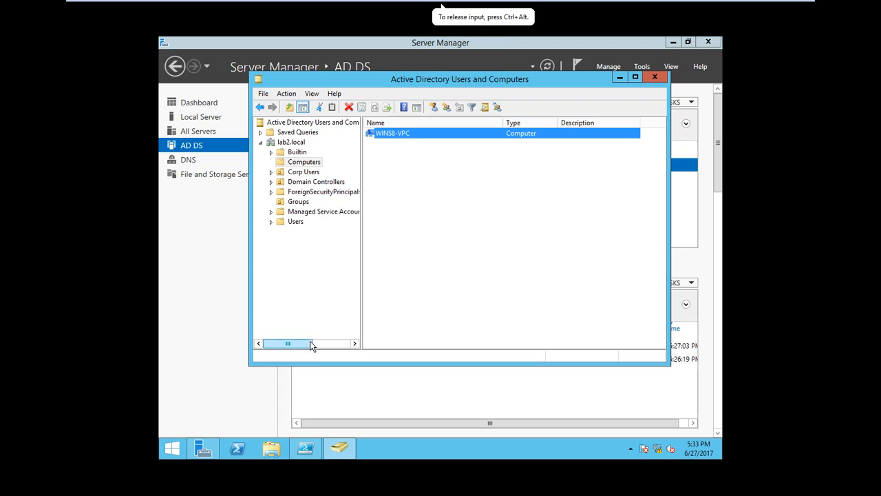
click(271, 182)
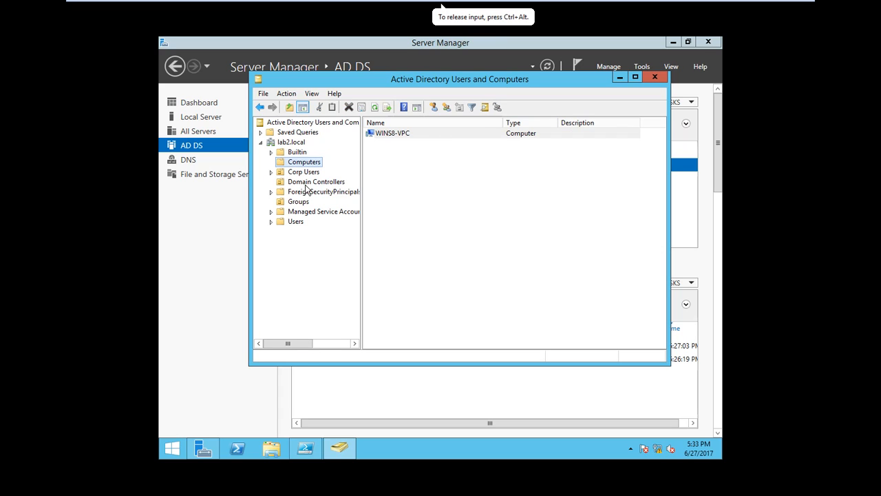
click(303, 182)
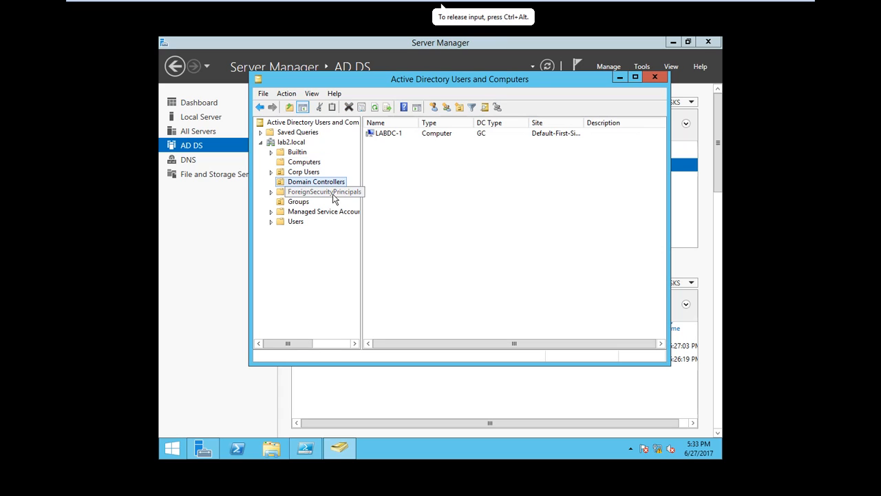
click(292, 223)
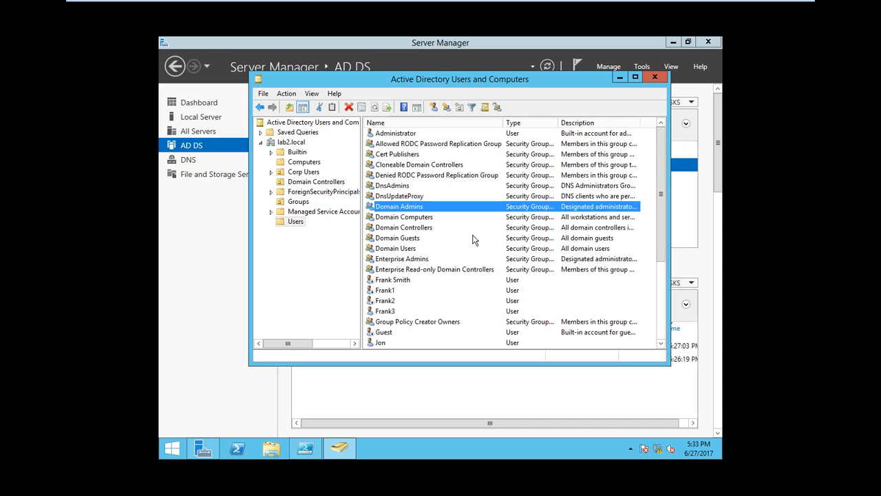
- Check Corp Users, then open Groups listing P-WINNT-Local Admin, R-HR Users and R-IT Admins
scroll(473, 241, down, 4)
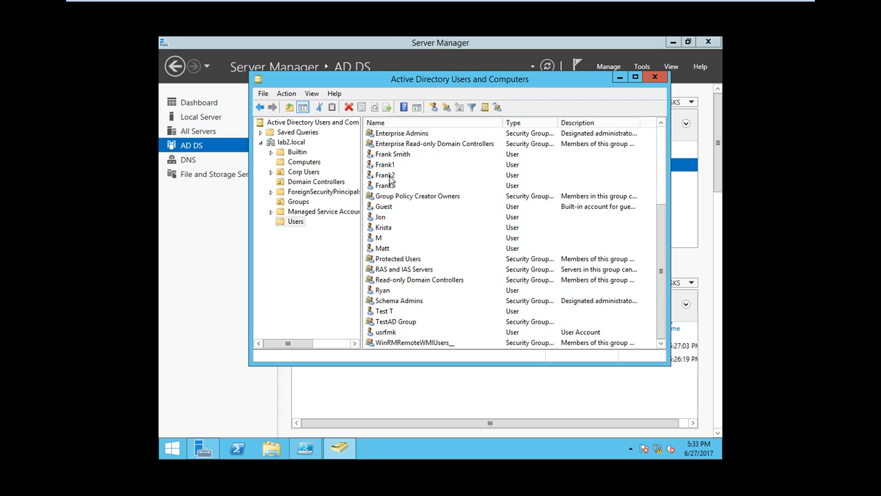
scroll(408, 315, up, 4)
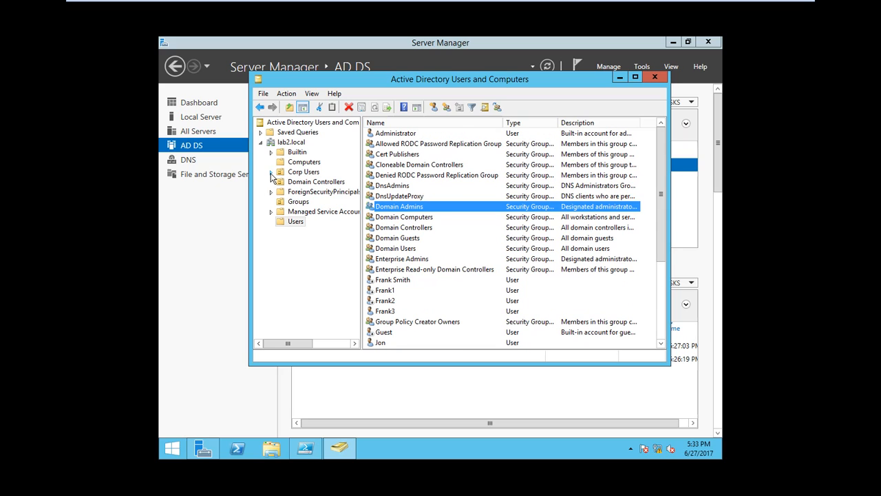
click(307, 172)
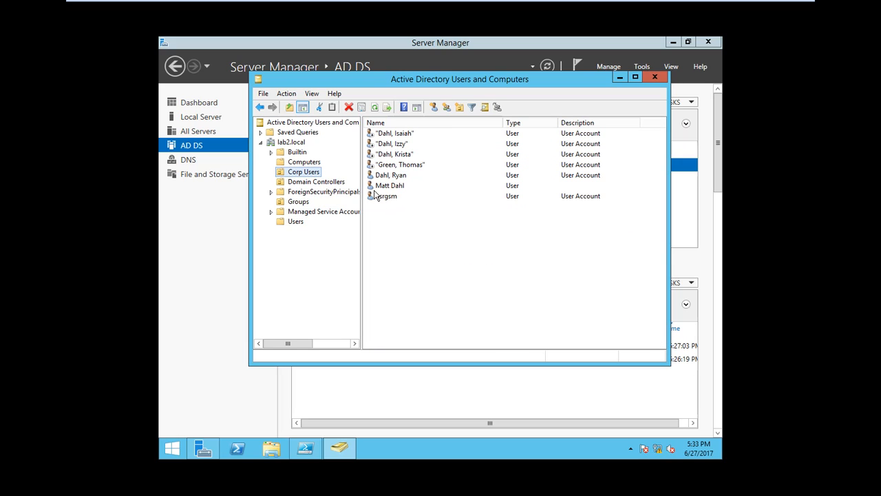
click(316, 181)
click(296, 202)
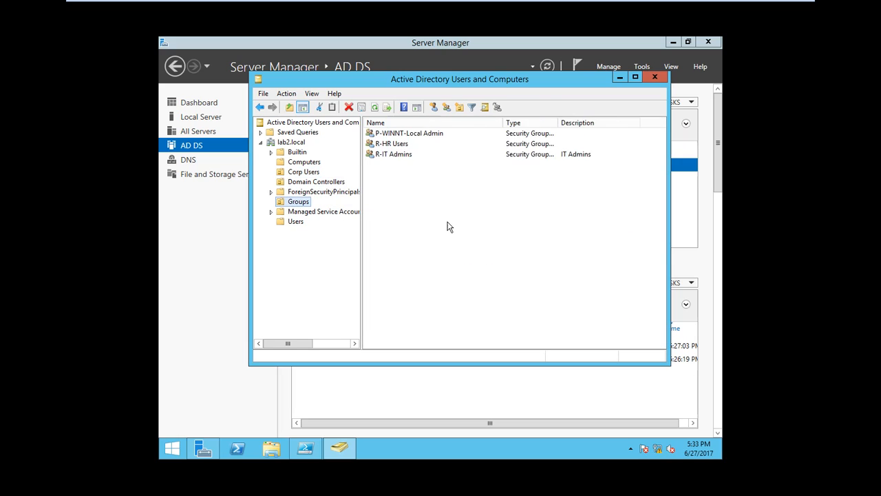
- Review the P-WINNT-Local Admin group's Members and Member Of tabs, then close it
double_click(389, 133)
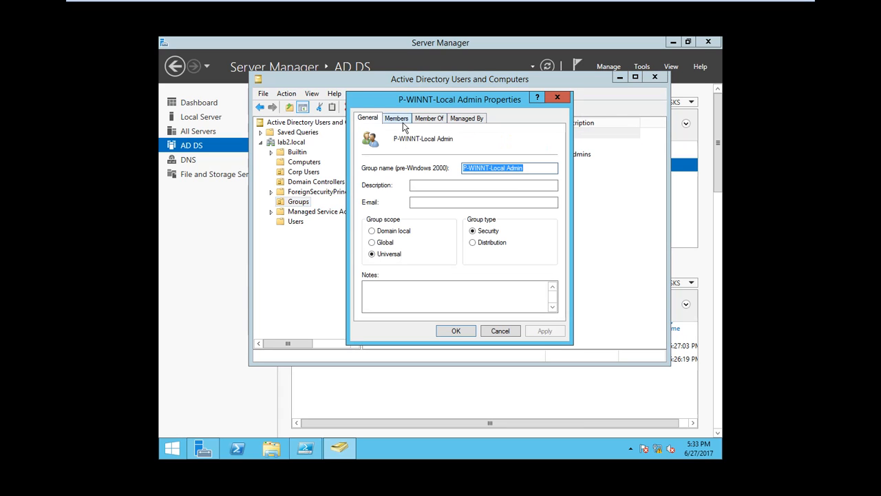
click(399, 120)
click(433, 121)
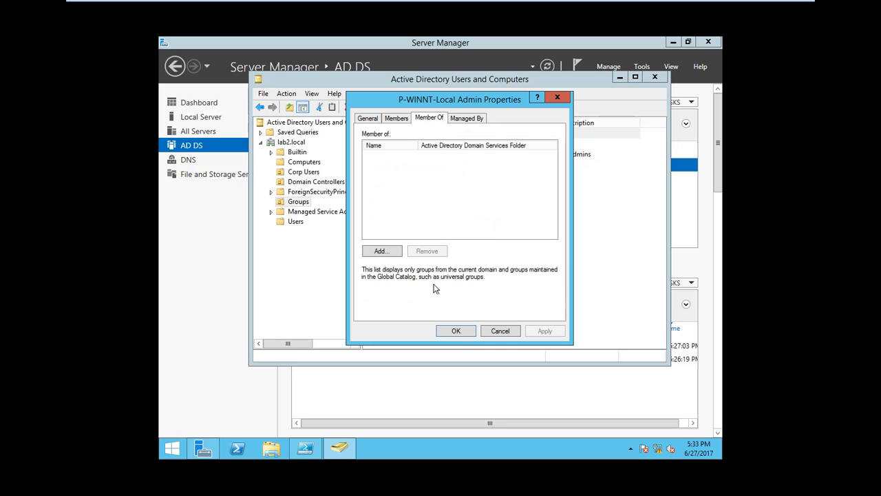
click(458, 330)
- In R-IT Admins properties, add Administrators under Member Of and start adding an 'en' group
double_click(397, 154)
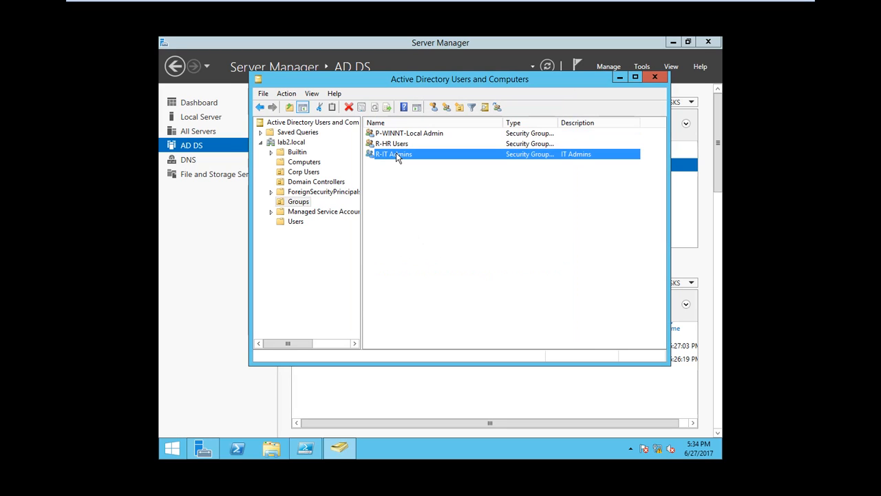
click(397, 120)
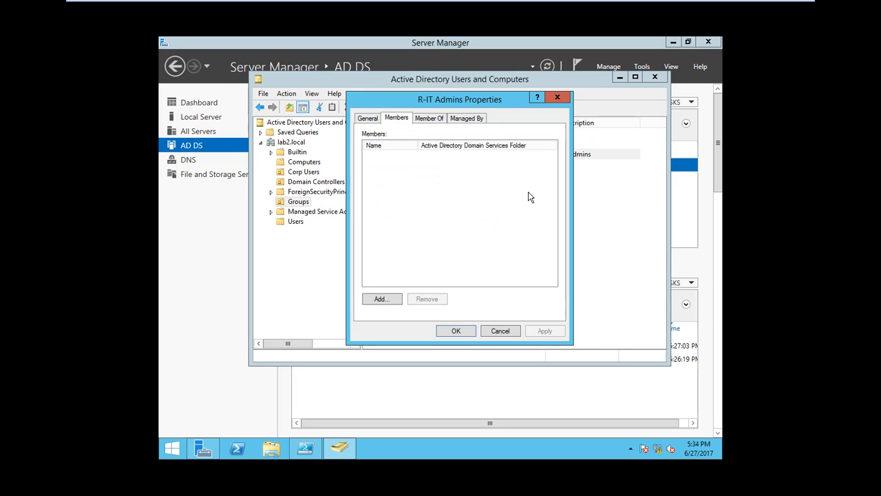
click(429, 119)
click(381, 251)
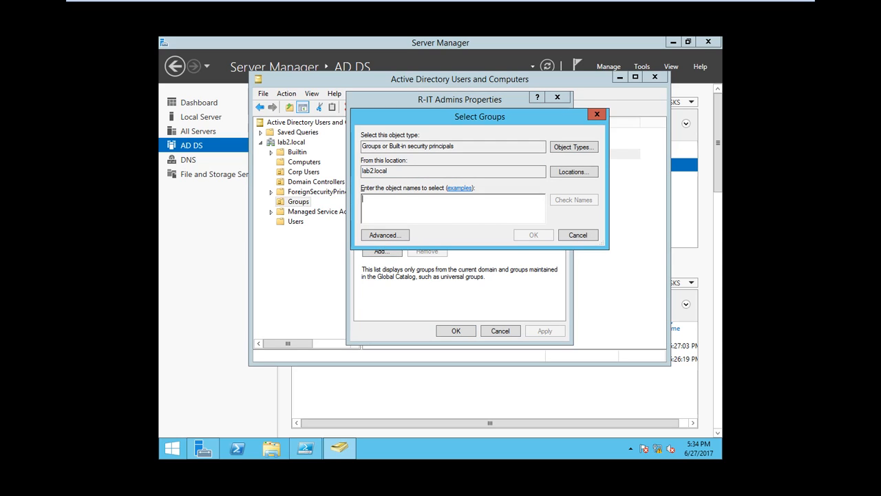
text(admin)
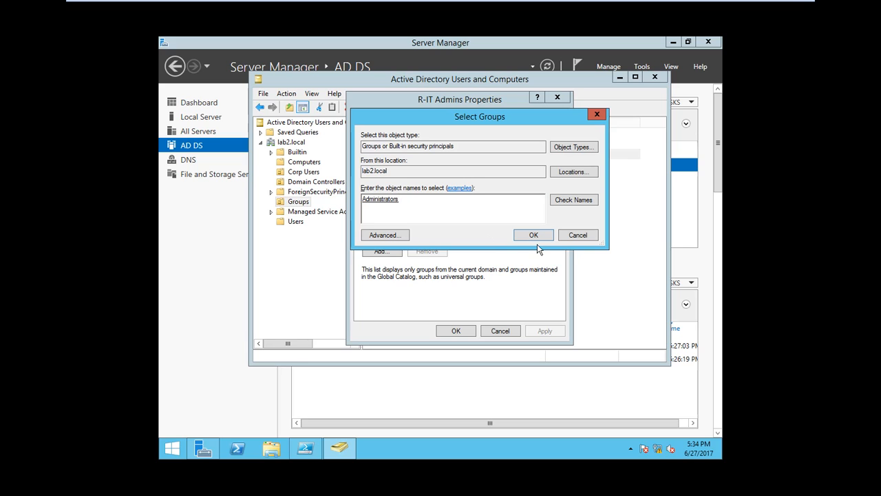
click(534, 235)
click(387, 252)
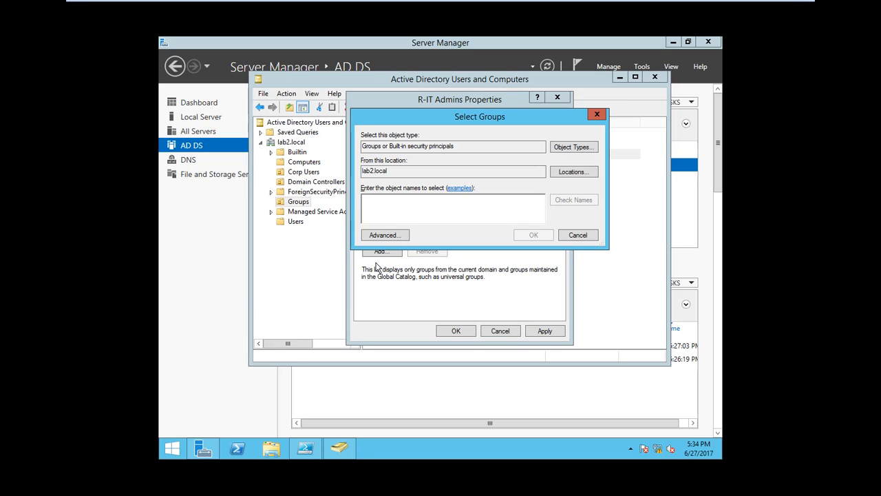
text(enterpri)
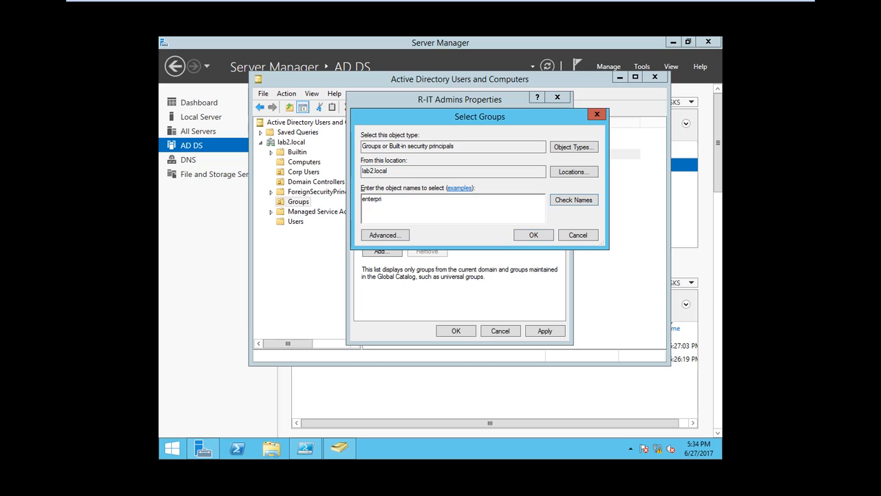
- Resolve the partial name 'enterpri' to Enterprise Admins in the Select Groups dialog
key(Return)
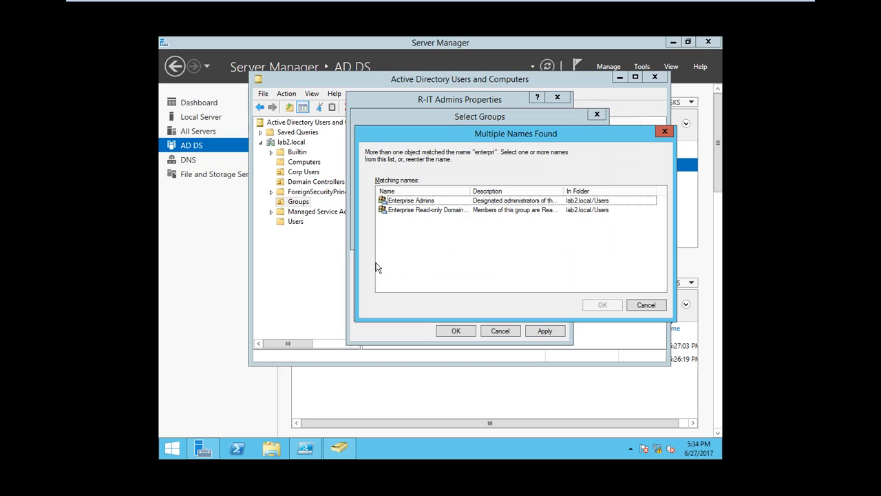
click(443, 200)
click(597, 303)
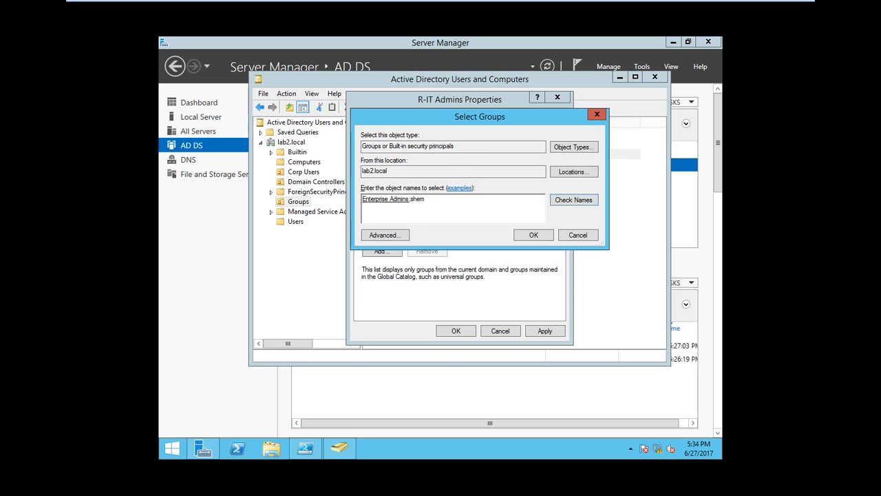
- Remove the unrecognised extra name 'shem' and add Enterprise Admins as a parent group
text(;shem)
key(Return)
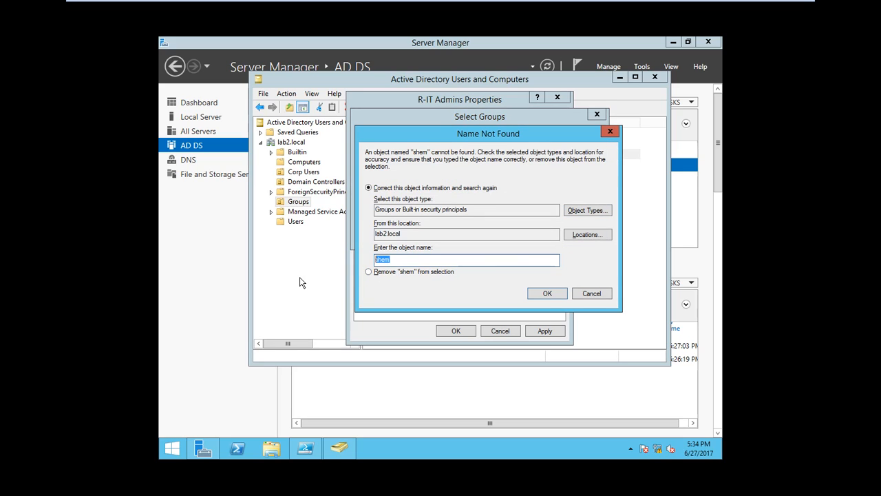
key(BackSpace)
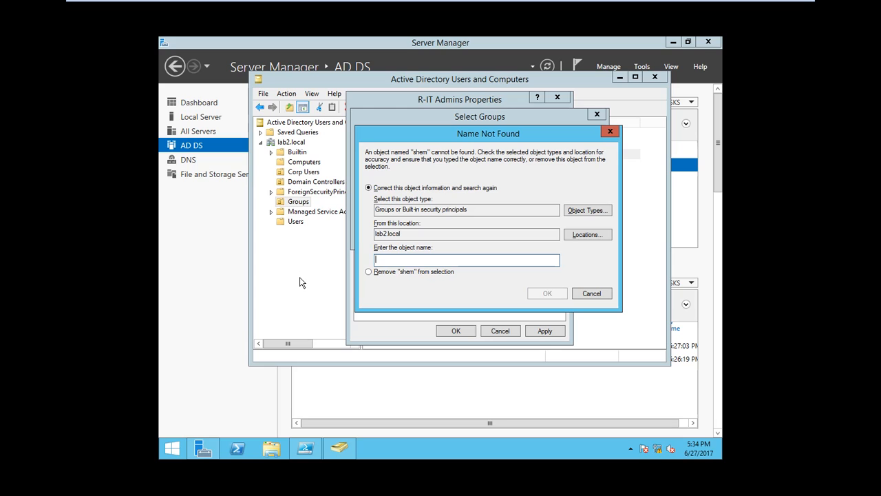
click(579, 297)
click(528, 235)
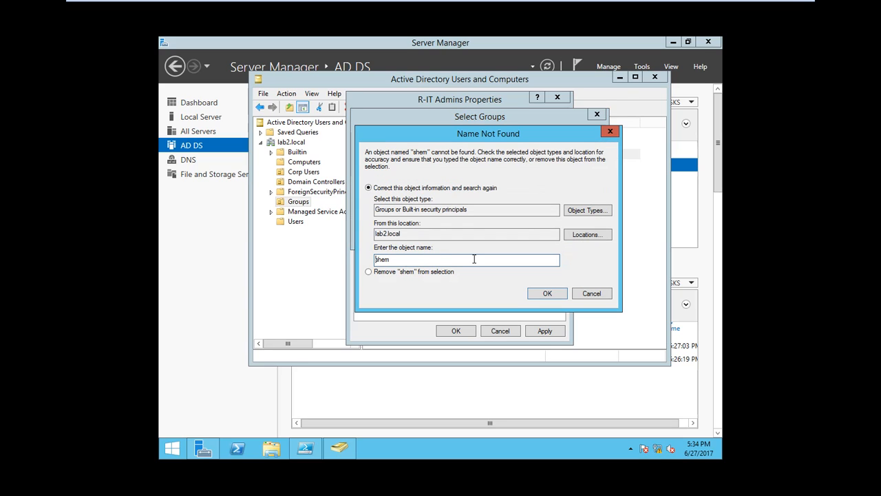
drag(474, 259, 375, 260)
key(BackSpace)
click(590, 293)
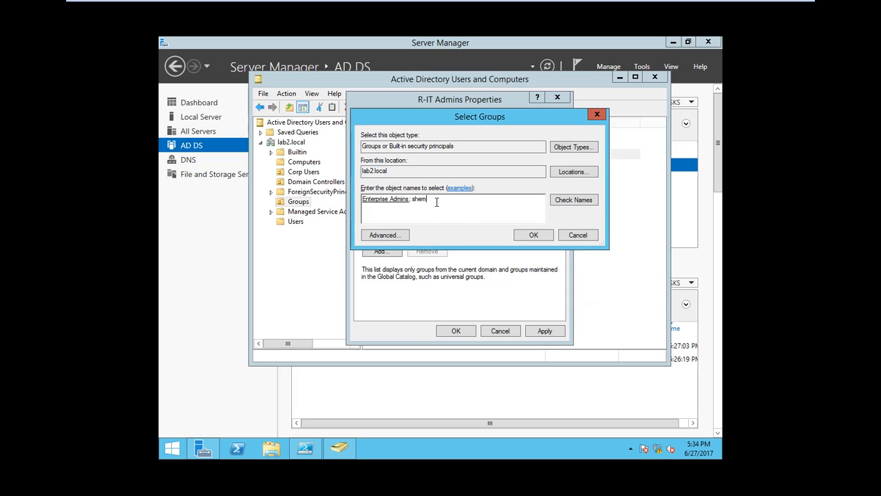
key(BackSpace)
click(534, 235)
- Try adding another unresolvable group name, discard it and close the group picker without adding it
click(382, 251)
text(she)
key(BackSpace)
key(Return)
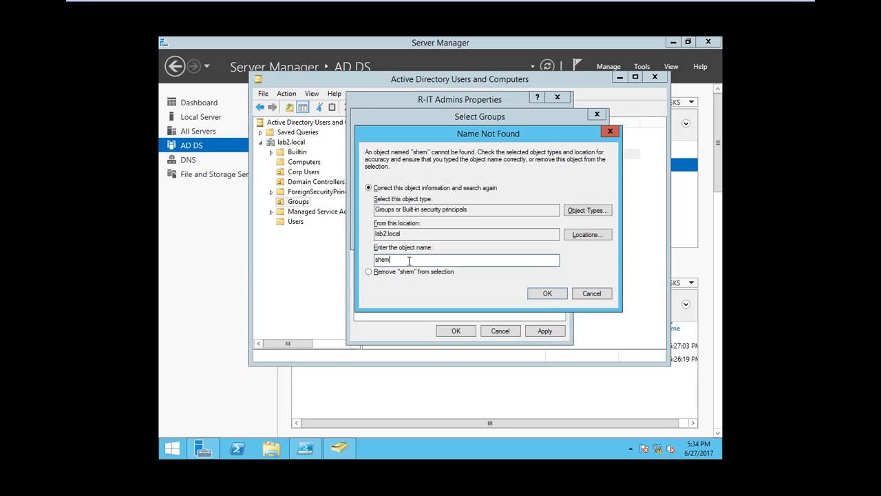
text(a)
key(Return)
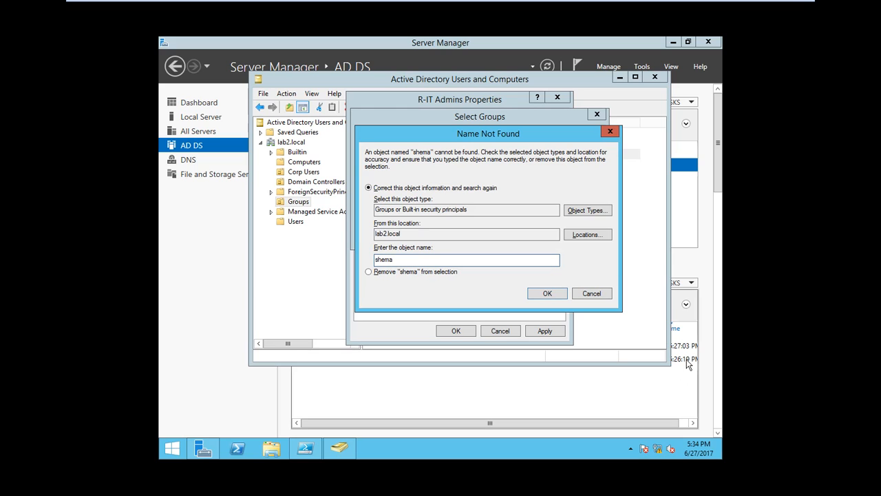
click(596, 295)
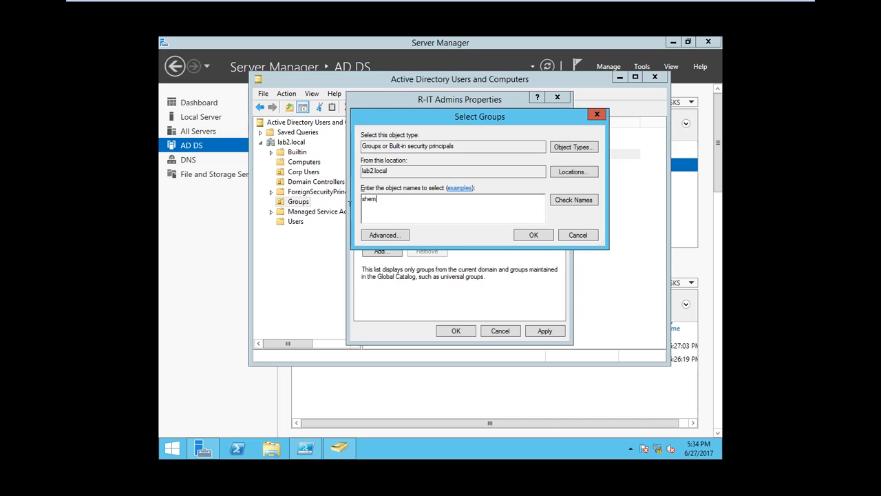
key(ctrl+a)
key(BackSpace)
key(Escape)
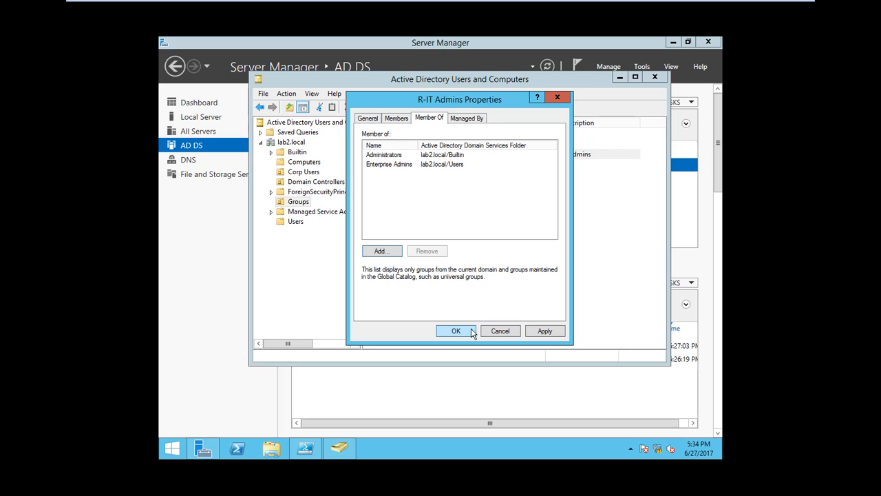
click(397, 118)
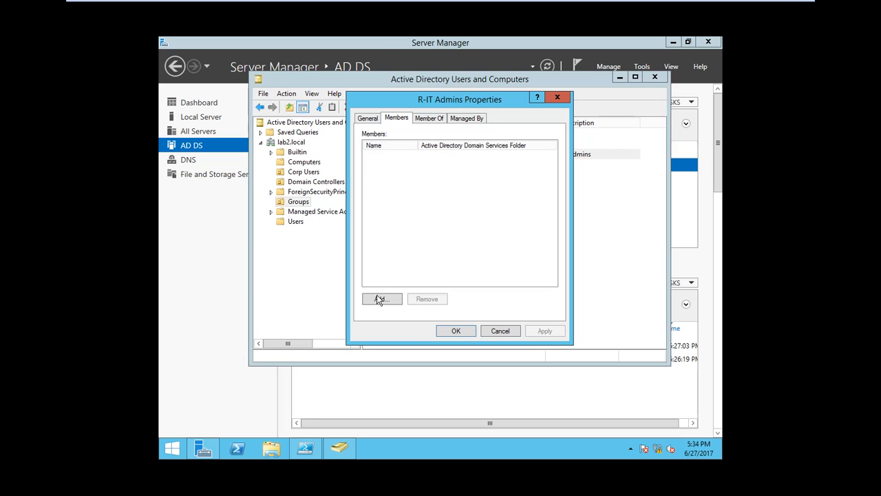
- Add the Corp Users account resolved from 'm' as a member, review Member Of, and apply with OK
click(378, 299)
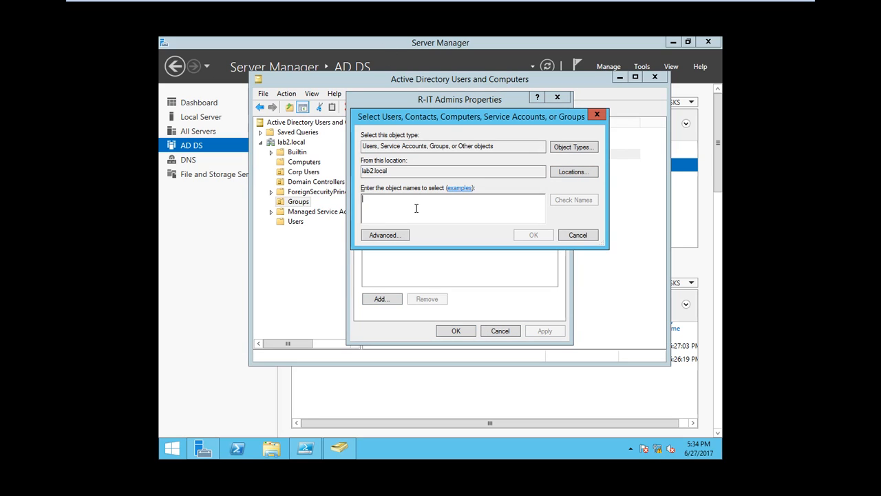
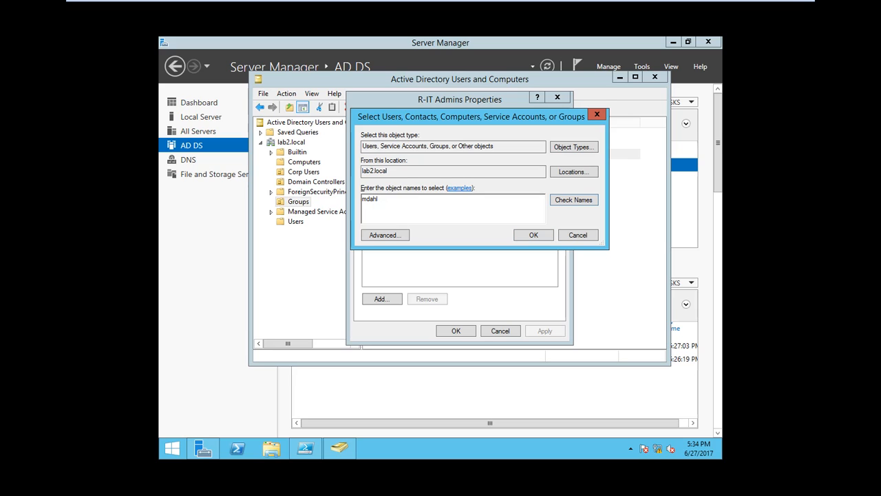
key(ctrl+k)
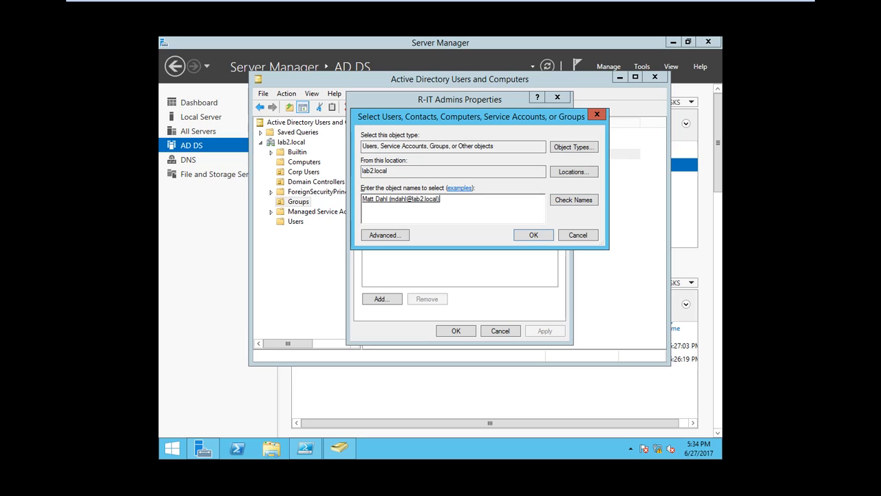
click(533, 237)
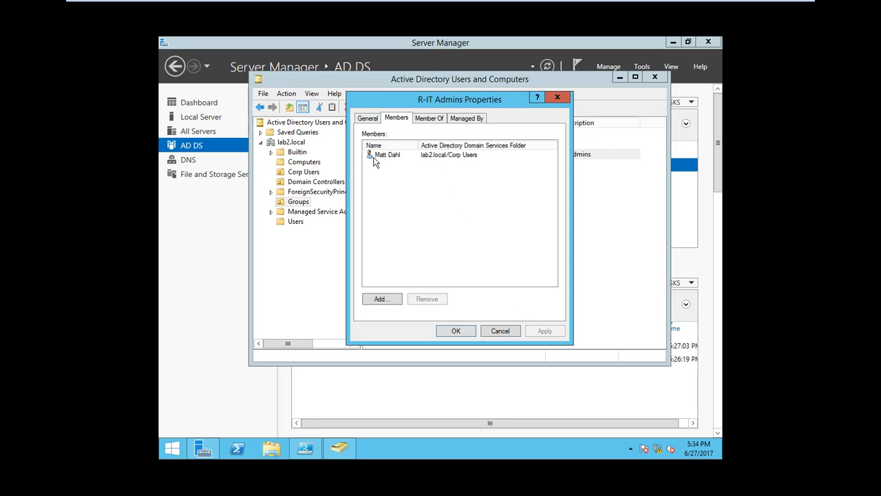
click(432, 120)
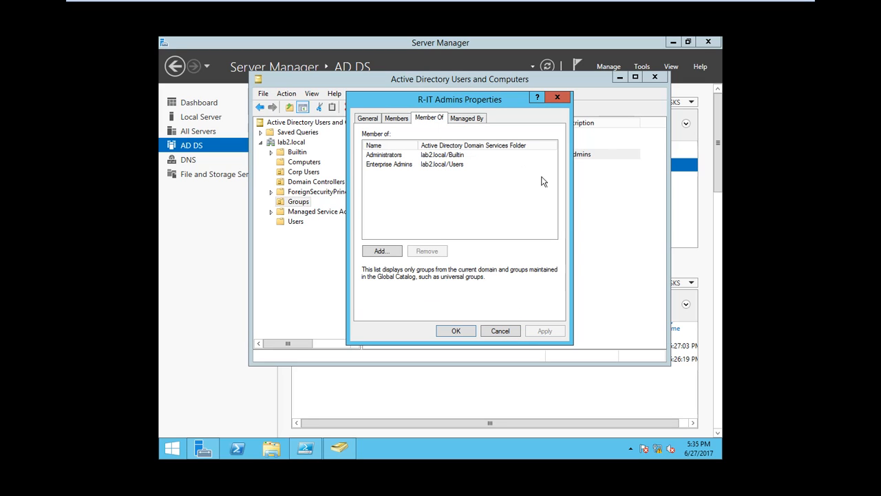
click(452, 331)
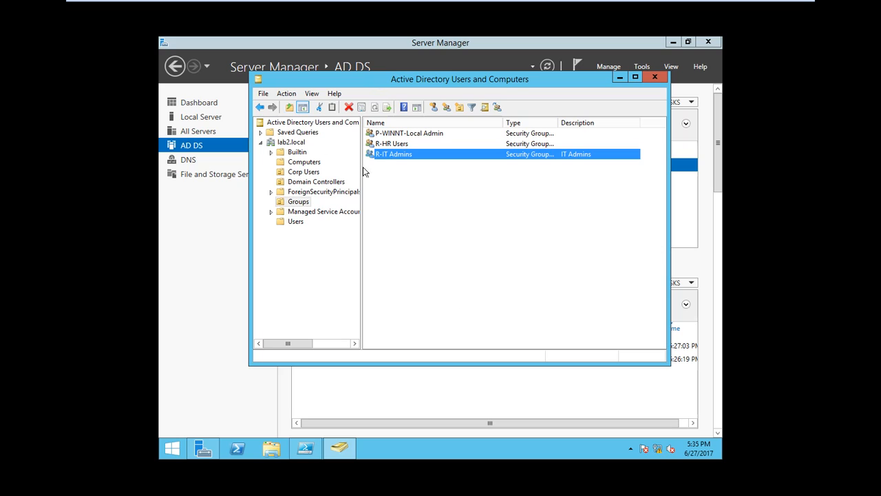
- Open and dismiss a Find search on lab2.local, view the Users container, then close the console
right_click(282, 142)
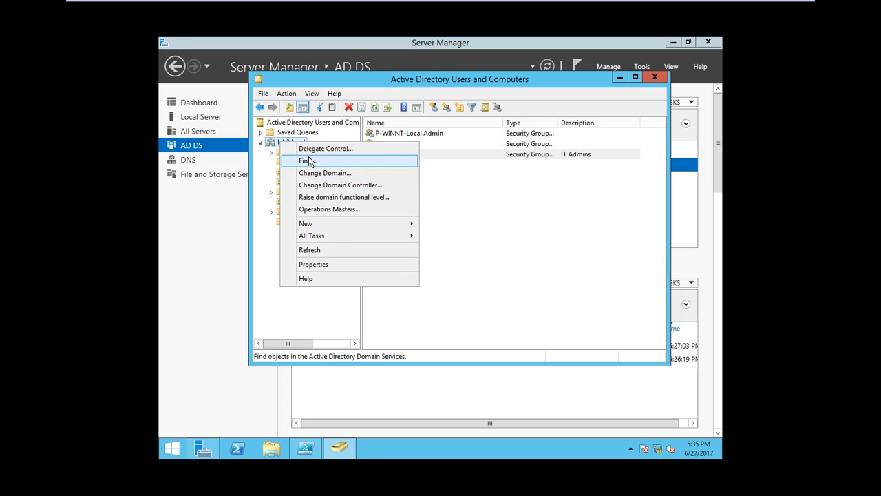
click(527, 174)
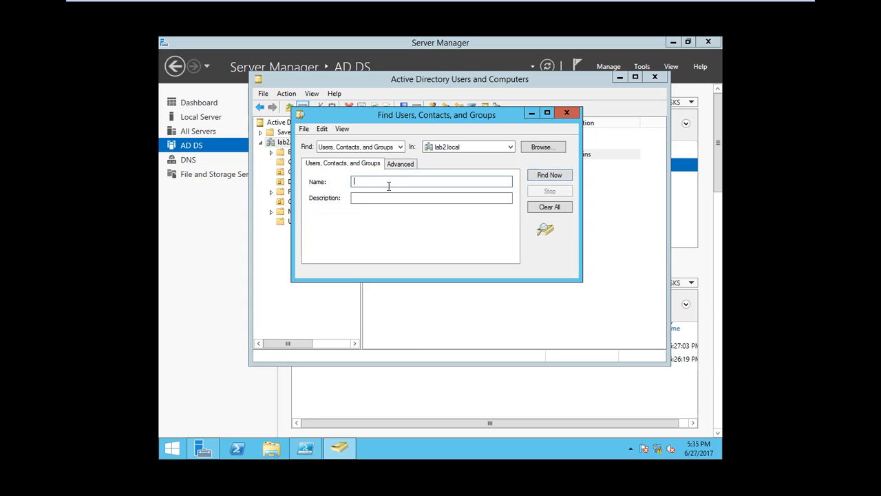
click(401, 147)
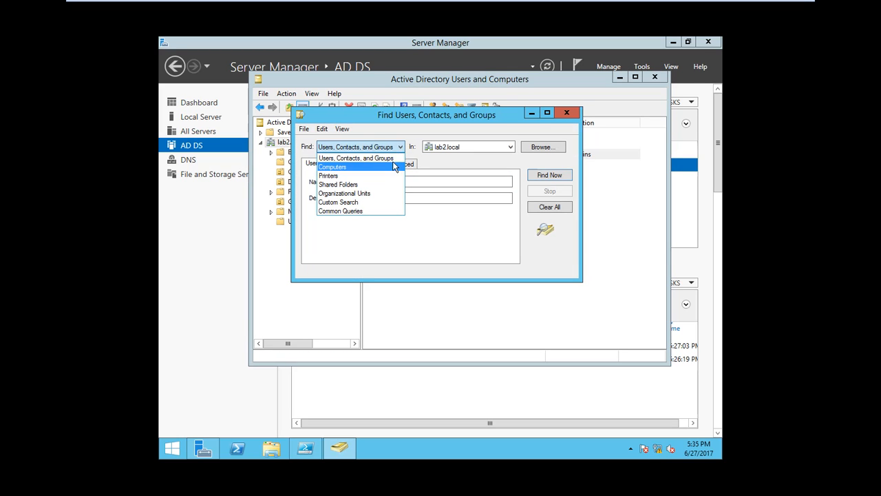
click(411, 128)
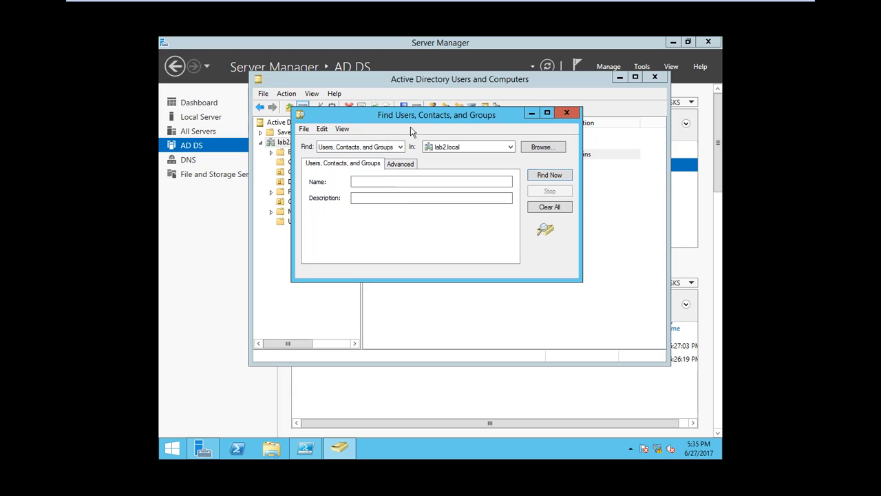
click(567, 113)
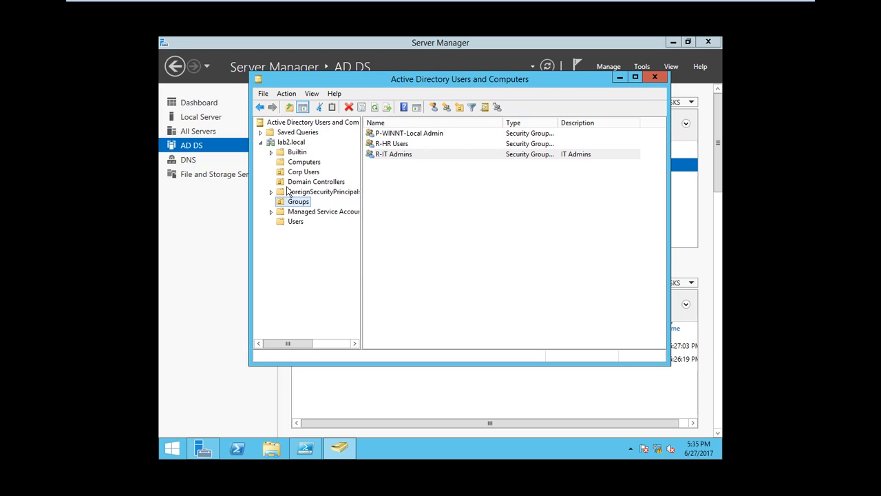
click(294, 221)
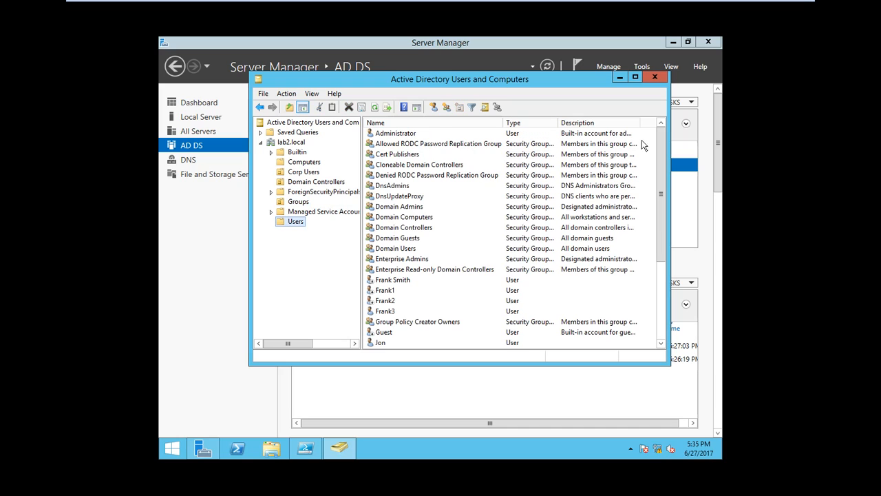
click(654, 76)
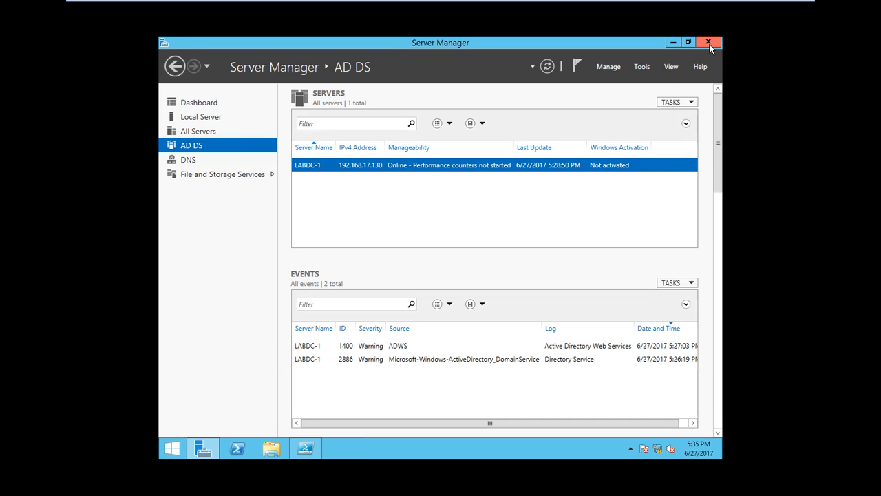
- View the DNS role page, then close Server Manager and relaunch it from the Start screen
click(180, 162)
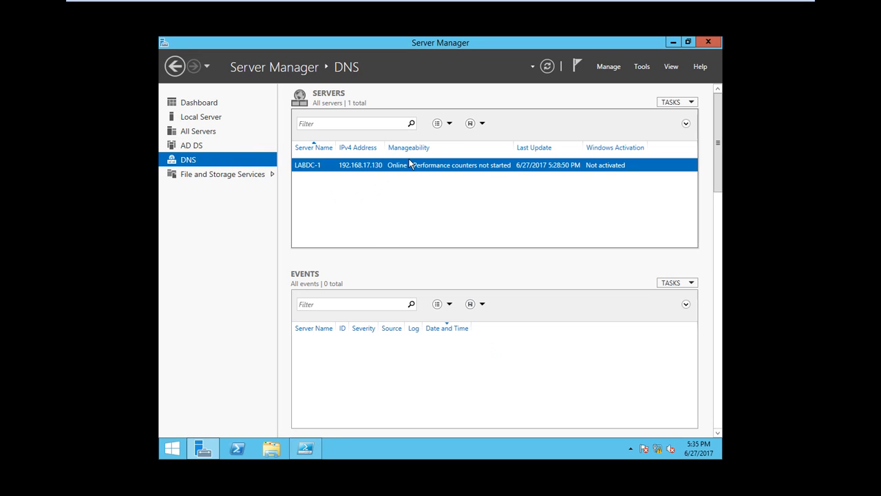
click(709, 42)
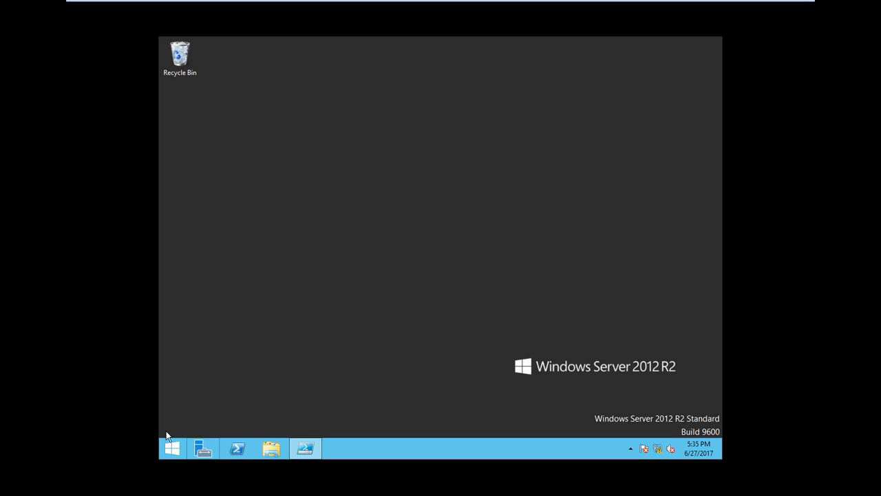
click(172, 449)
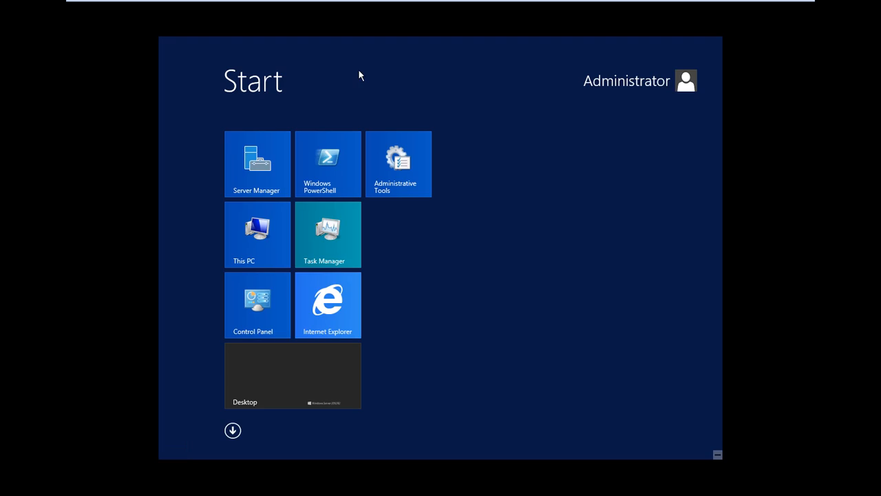
click(252, 187)
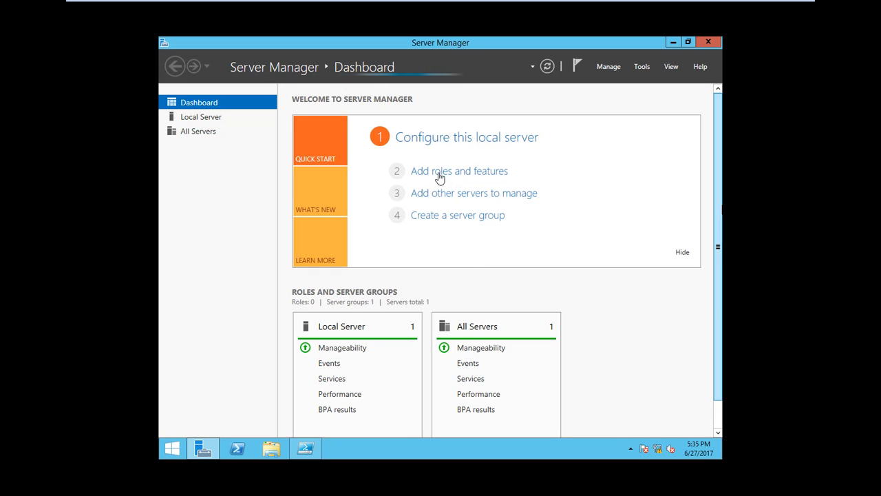
click(449, 178)
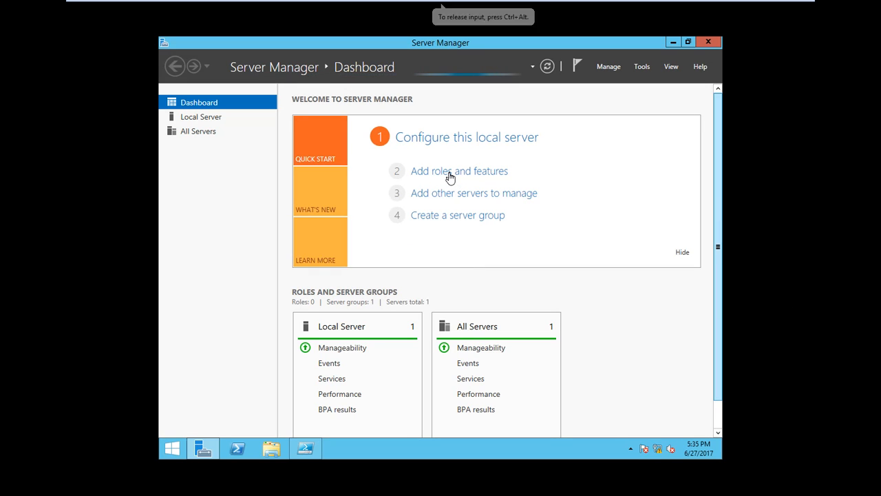
- Launch Add Roles and Features, choose role-based installation on LABDC-1, and reach Server Roles
click(493, 179)
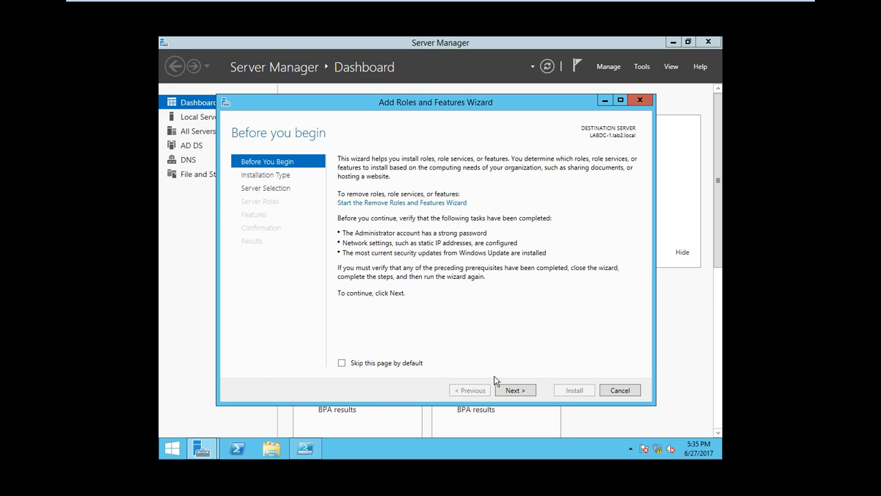
click(513, 391)
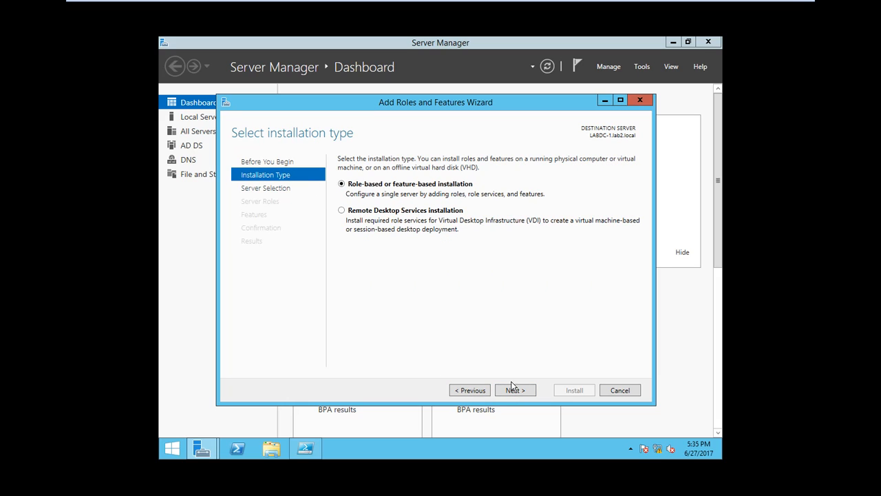
key(Return)
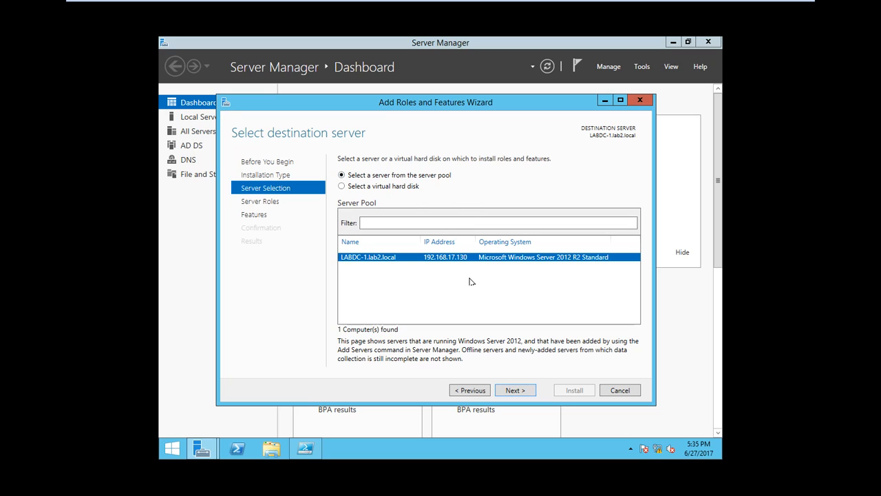
click(515, 392)
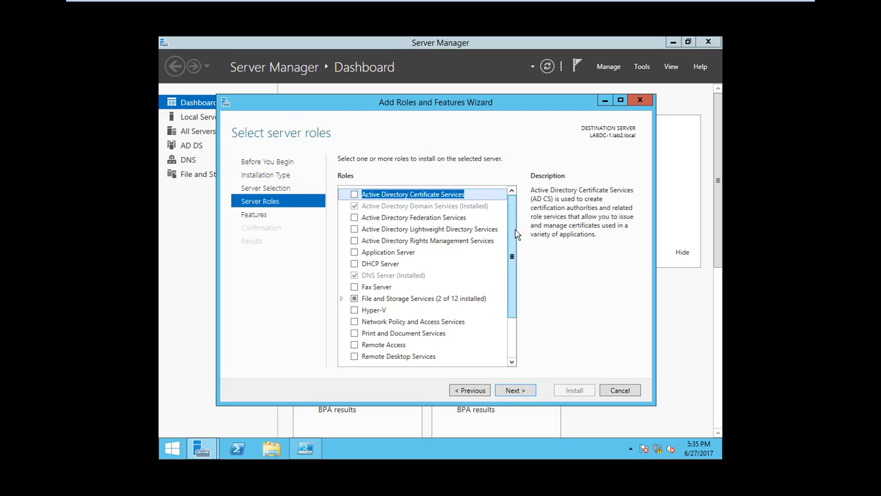
drag(515, 234, 516, 256)
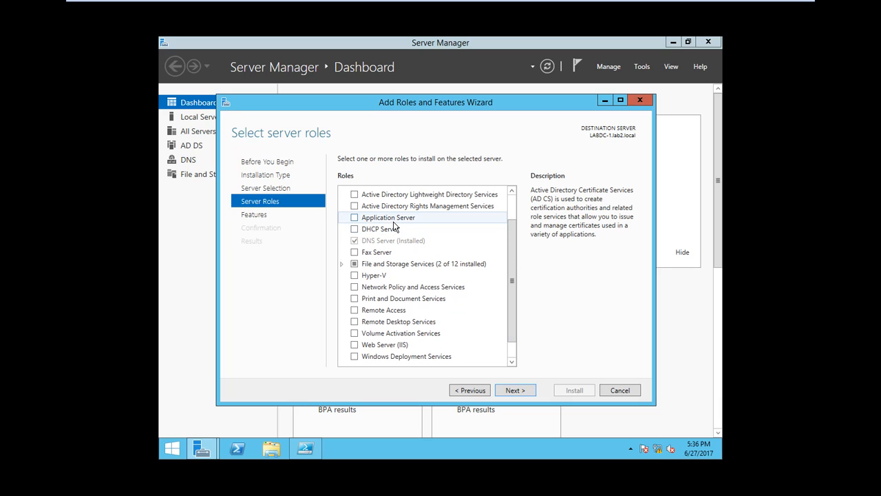
click(409, 218)
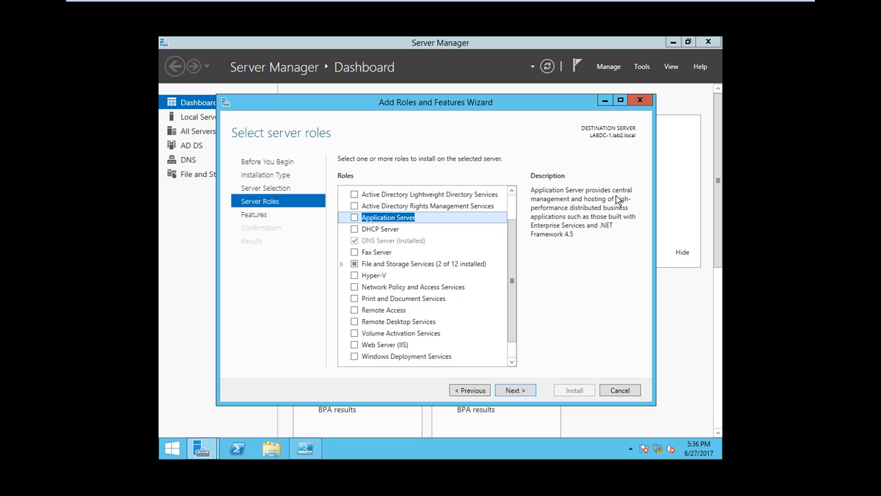
click(371, 279)
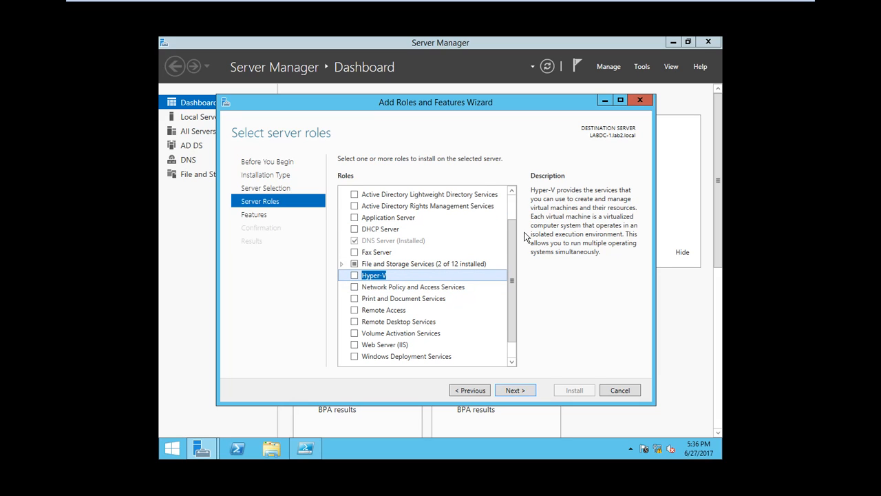
drag(516, 250, 511, 281)
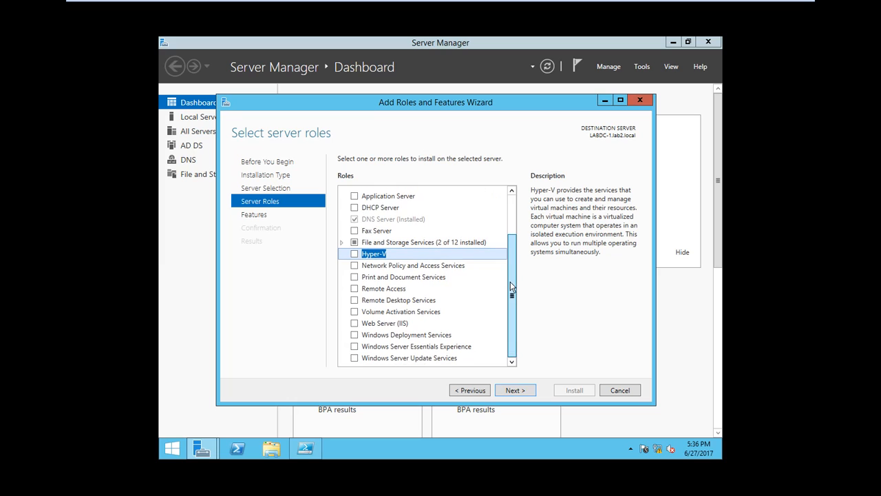
click(384, 290)
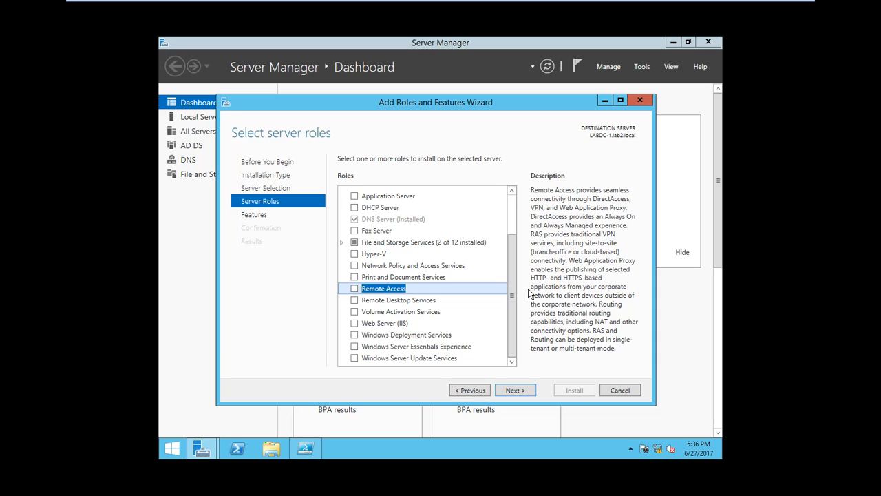
click(407, 301)
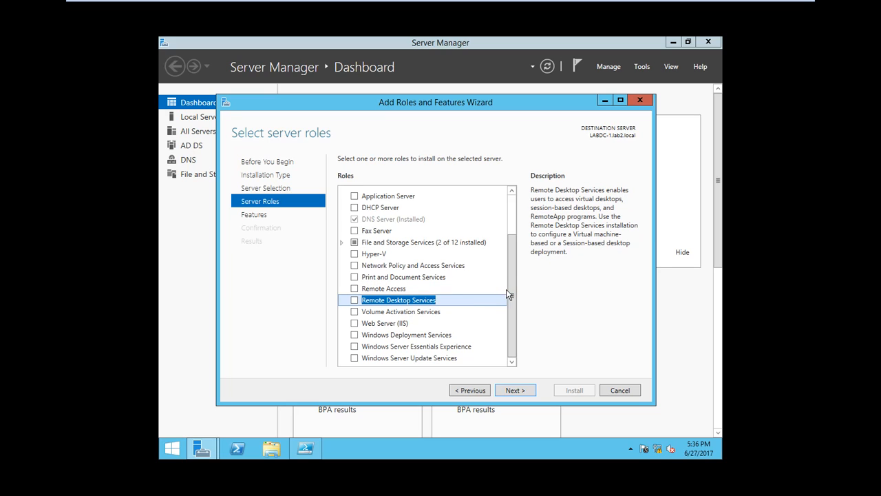
click(377, 325)
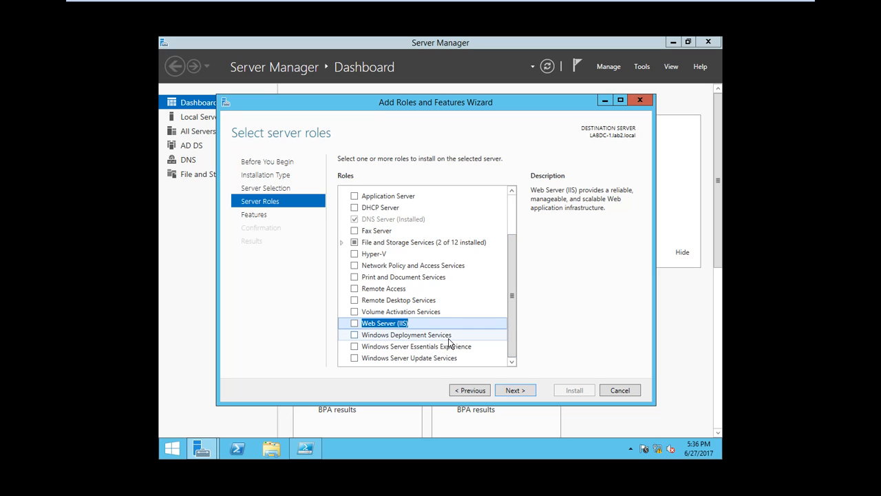
click(407, 337)
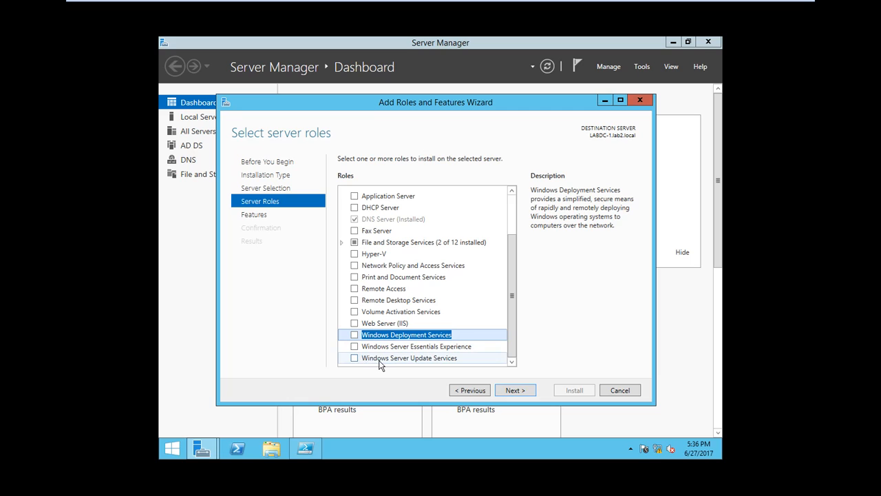
click(403, 359)
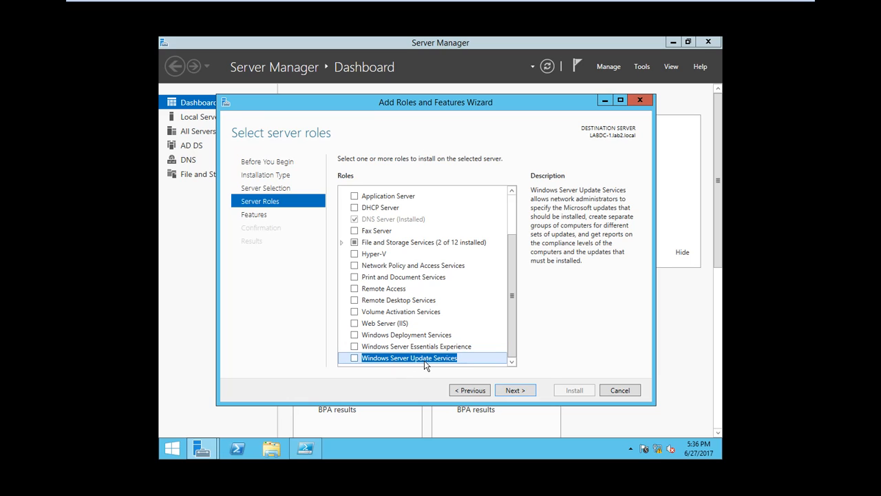
drag(513, 277, 512, 212)
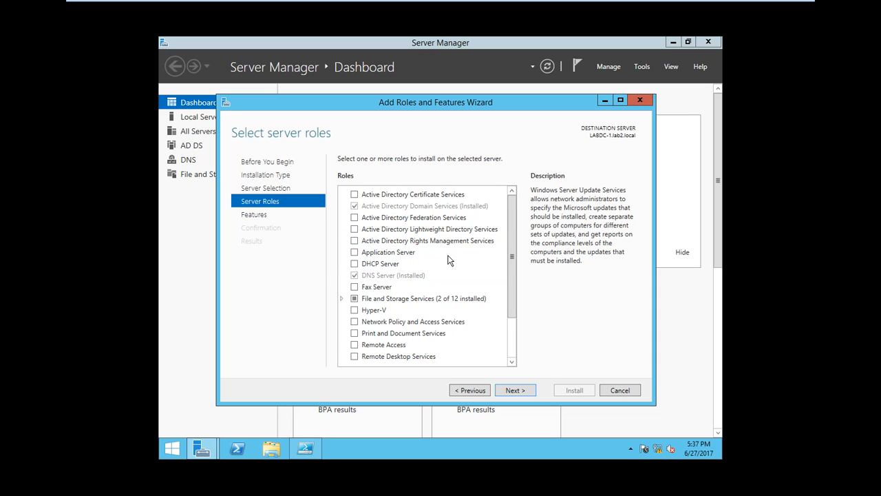